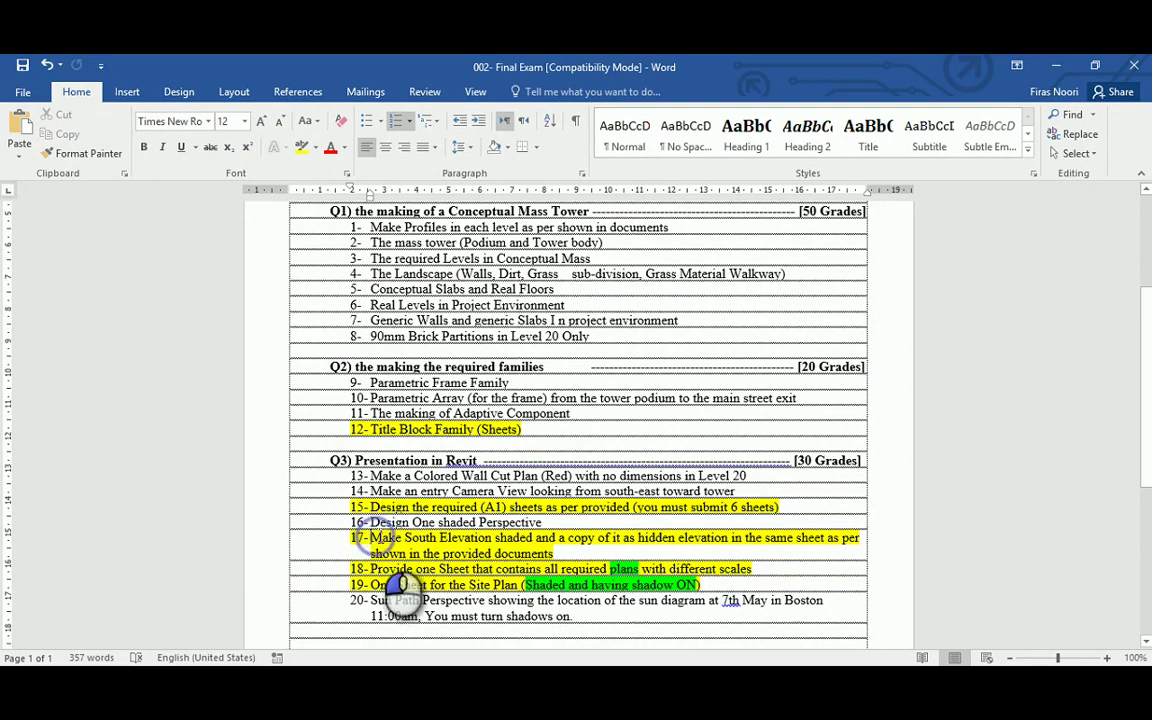
# Highlight item 17's 'Make South Elevation' requirement in the Word assignment
pyautogui.moveTo(372, 537); pyautogui.dragTo(845, 545)
pyautogui.click(712, 680)
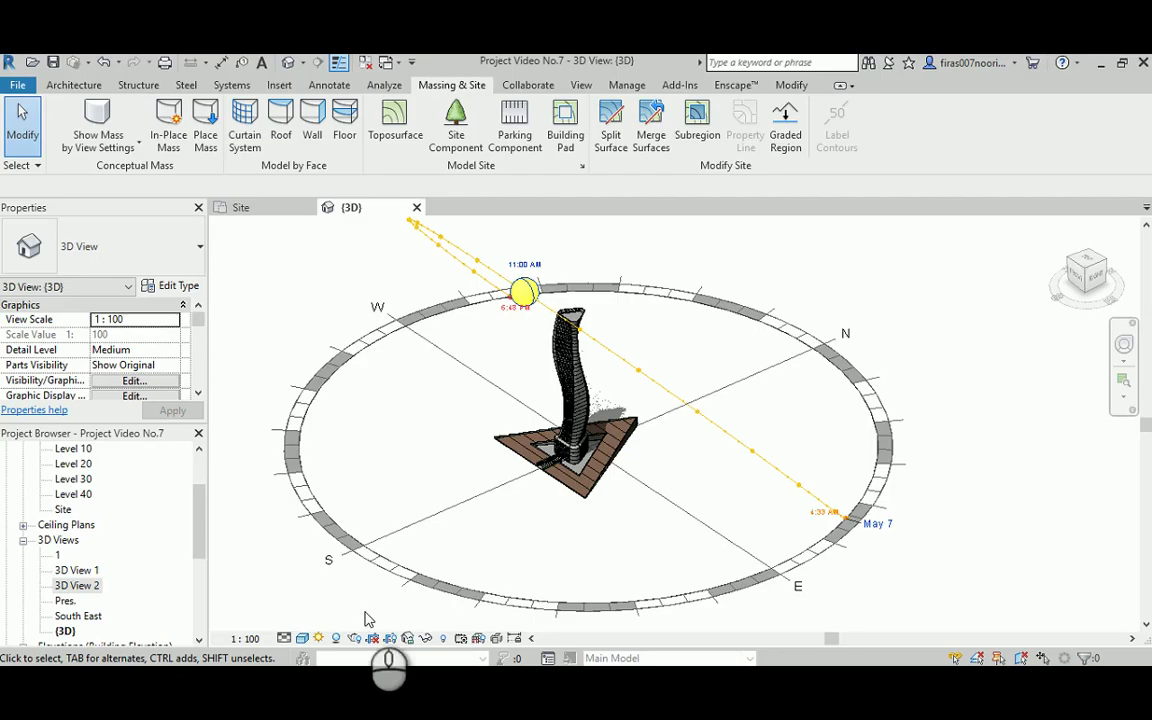
# Open Elevations > South and change its visual style from hidden-line to Shaded
pyautogui.scroll(-2, 134, 600)
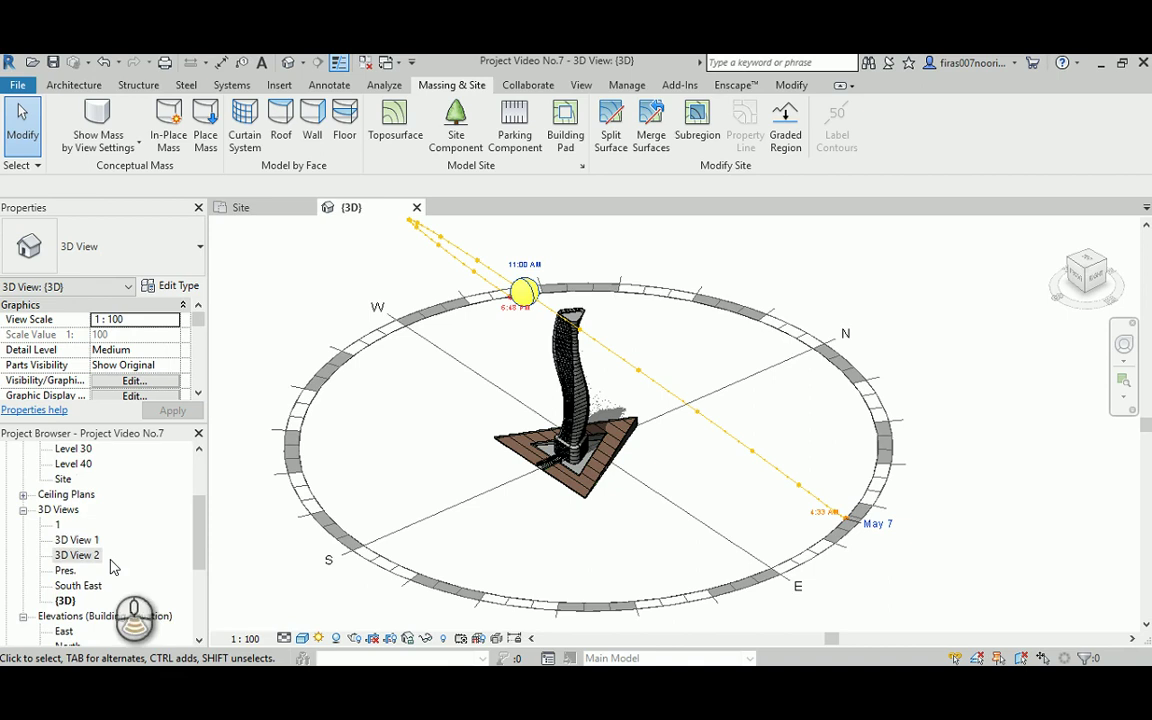
pyautogui.scroll(-2, 110, 590)
pyautogui.scroll(-1, 92, 580)
pyautogui.scroll(-1, 92, 580)
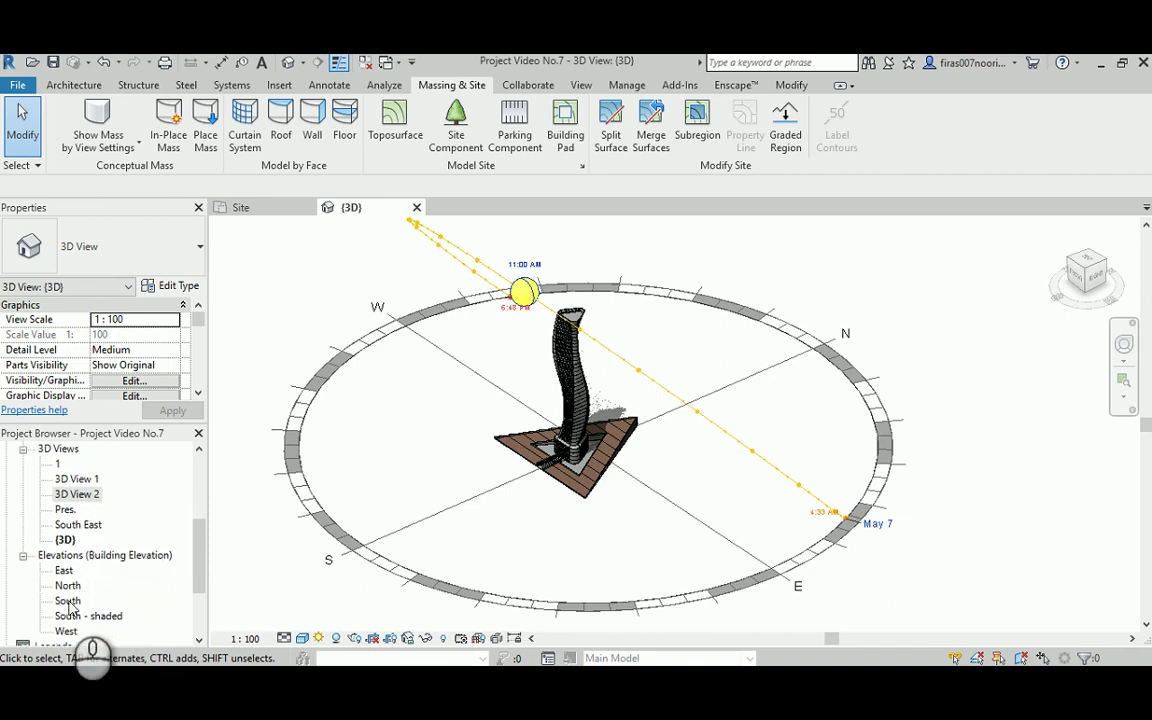
pyautogui.doubleClick(68, 601)
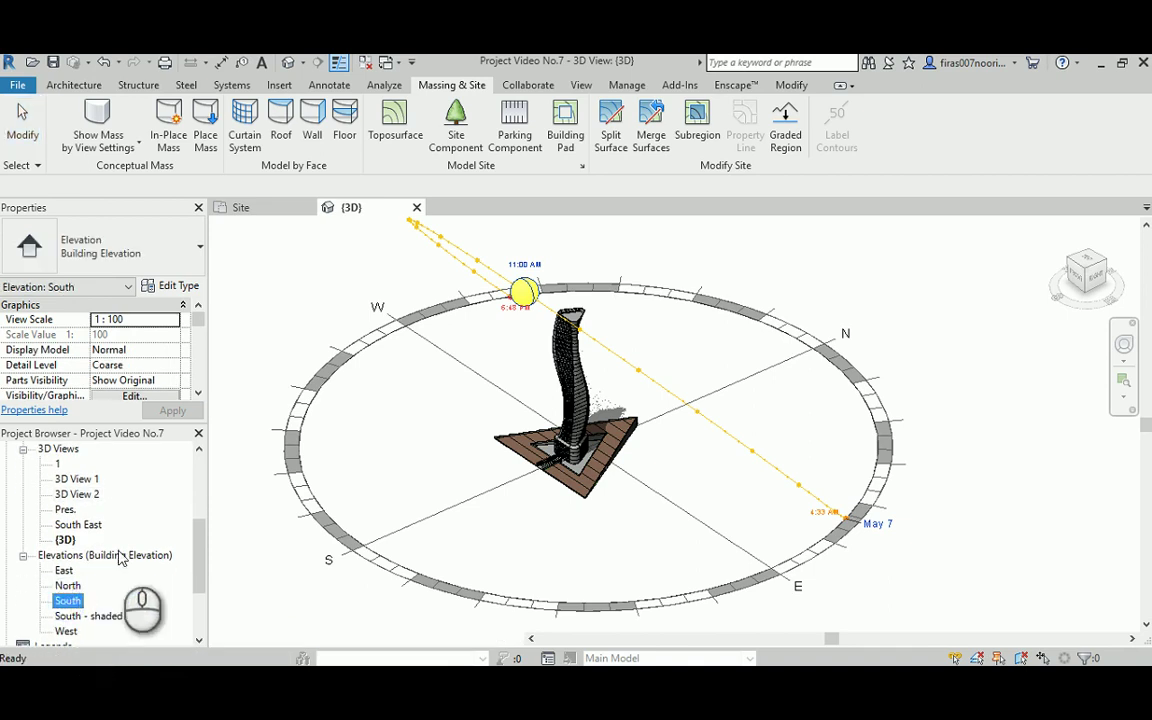
pyautogui.moveTo(497, 404); pyautogui.dragTo(440, 400, button='middle')
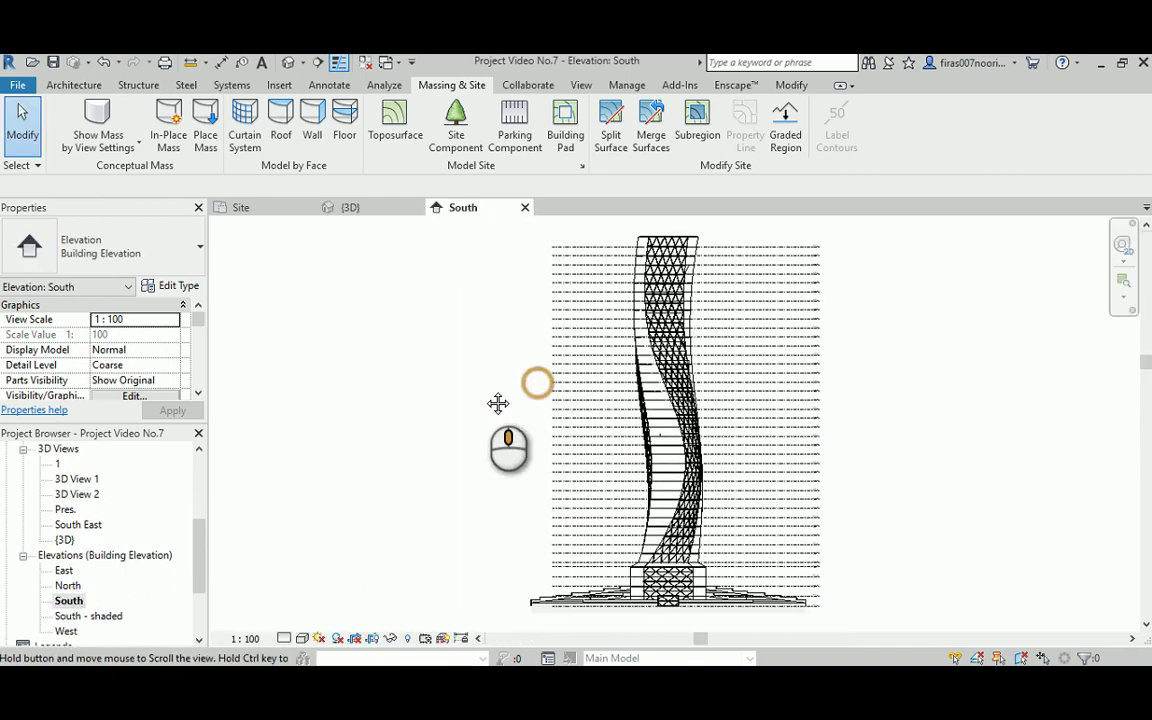
pyautogui.click(301, 638)
pyautogui.click(330, 569)
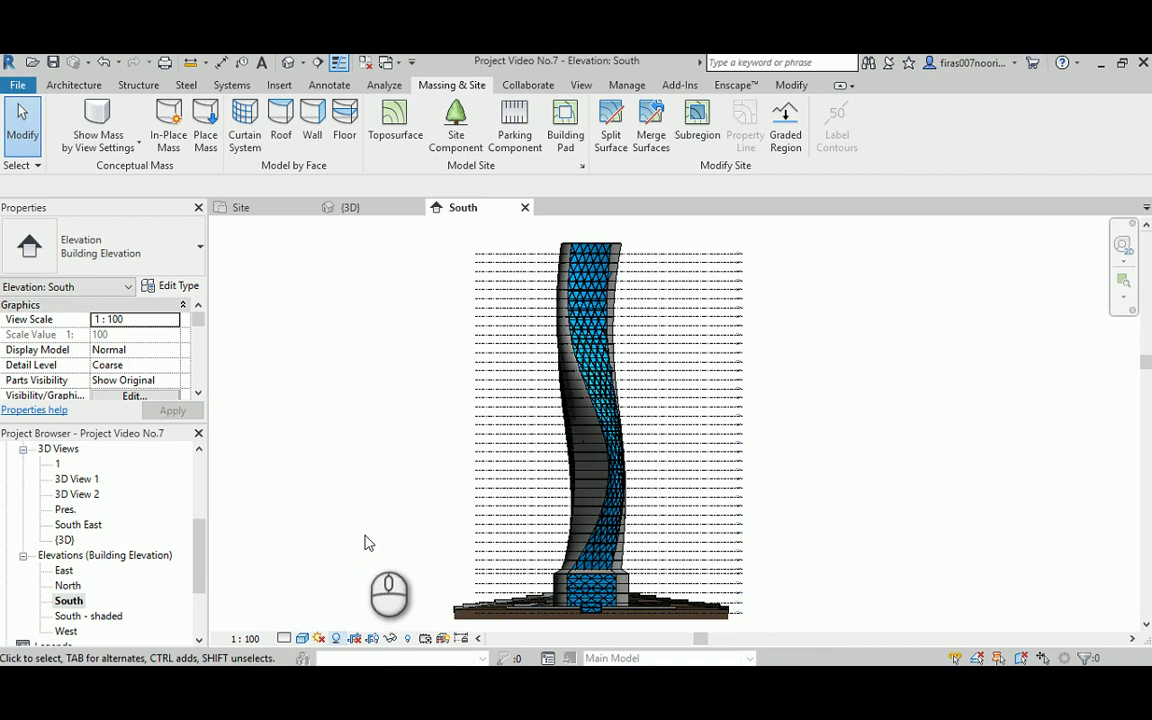
# Extend the Level 1 line further to the right
pyautogui.scroll(1, 575, 498)
pyautogui.scroll(2, 696, 606)
pyautogui.scroll(2, 740, 606)
pyautogui.scroll(2, 767, 615)
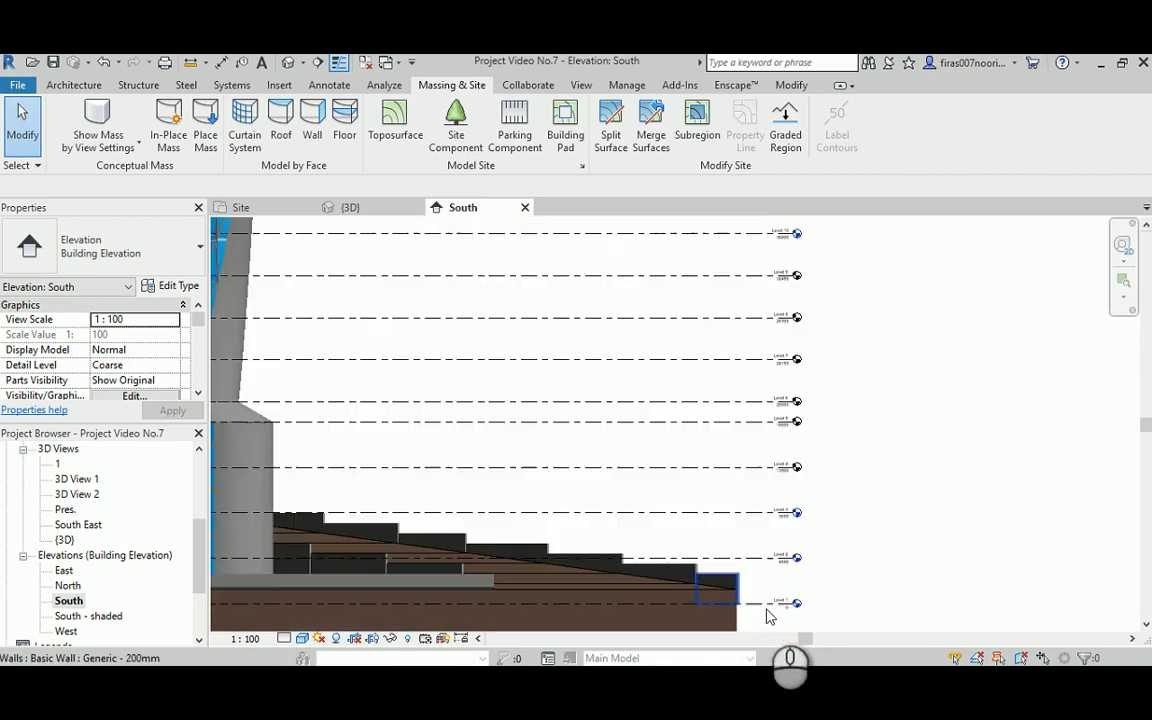
pyautogui.moveTo(763, 603); pyautogui.dragTo(707, 506, button='middle')
pyautogui.scroll(2, 698, 511)
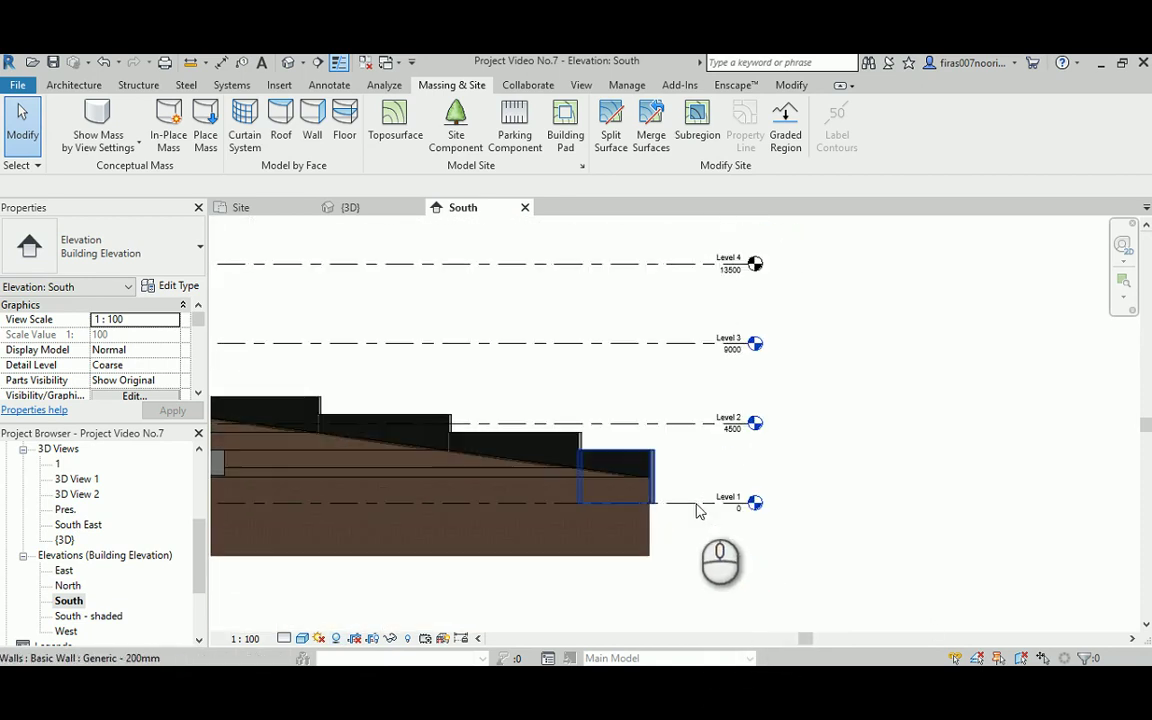
pyautogui.click(698, 508)
pyautogui.click(690, 513)
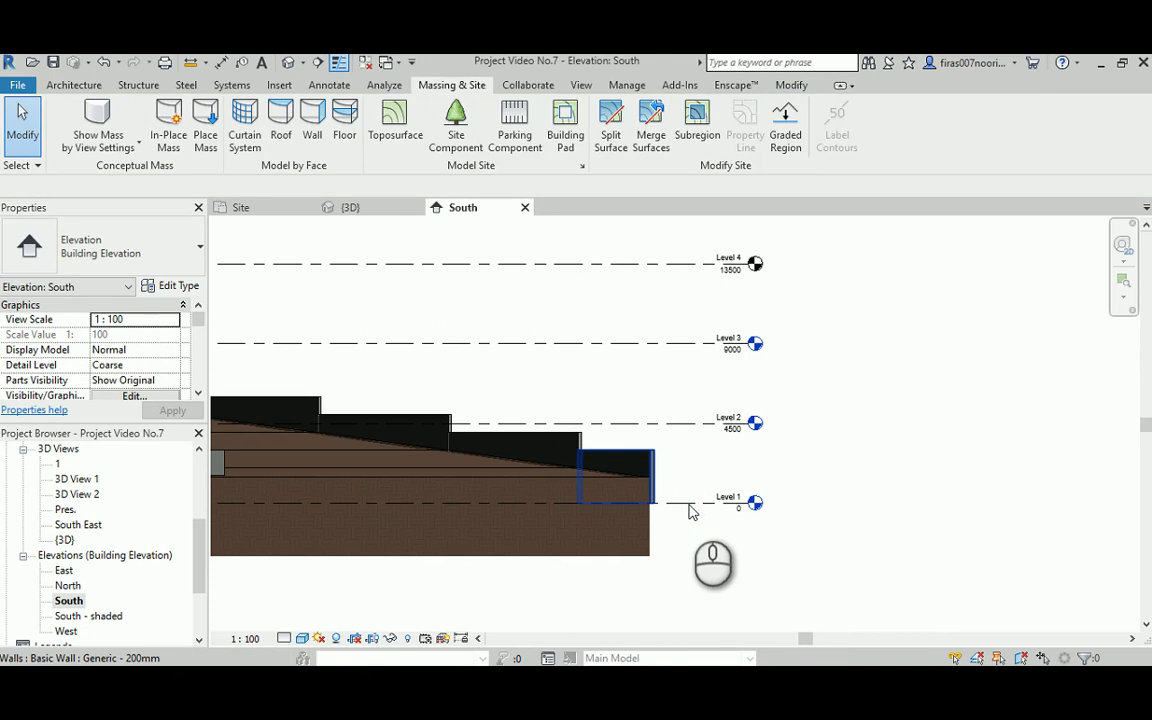
pyautogui.click(736, 504)
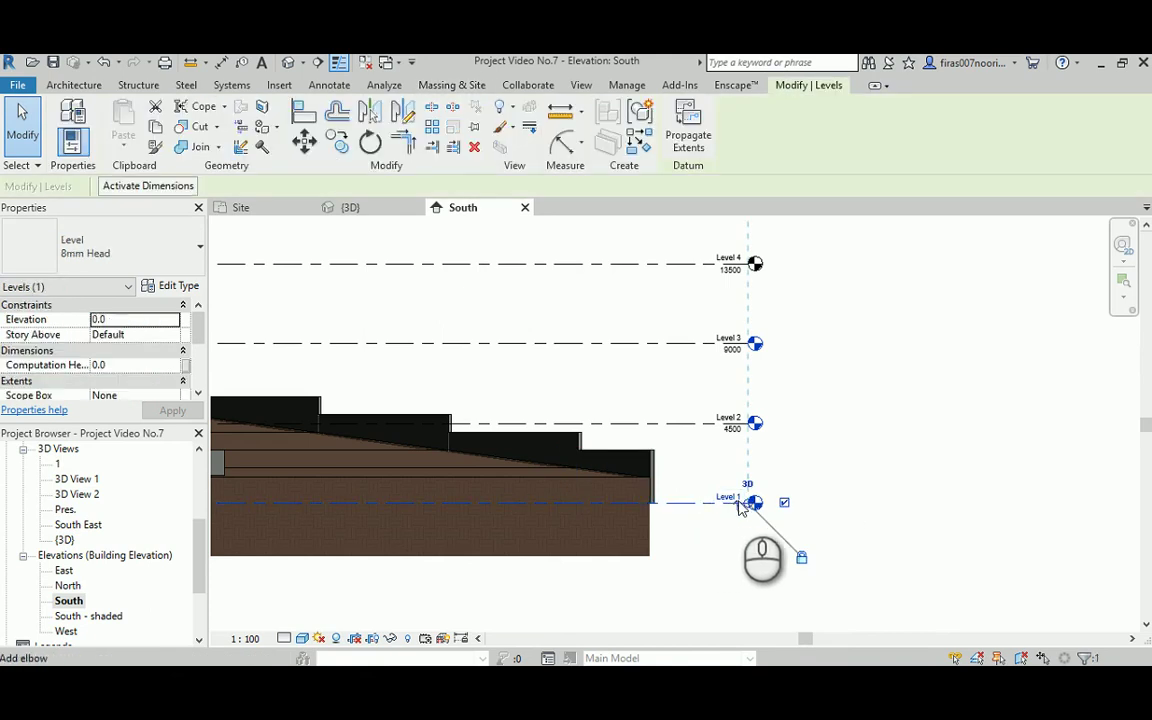
pyautogui.moveTo(748, 508); pyautogui.dragTo(910, 503)
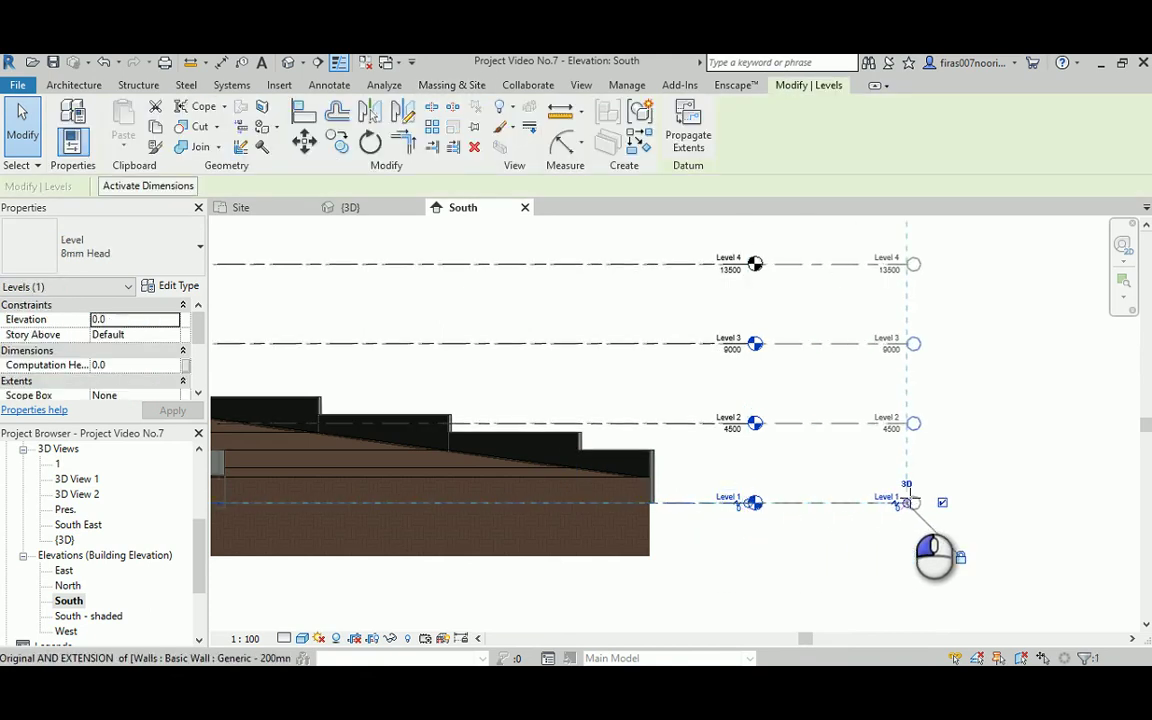
# Select the arrayed model group of upper levels
pyautogui.scroll(-3, 826, 528)
pyautogui.scroll(-1, 828, 420)
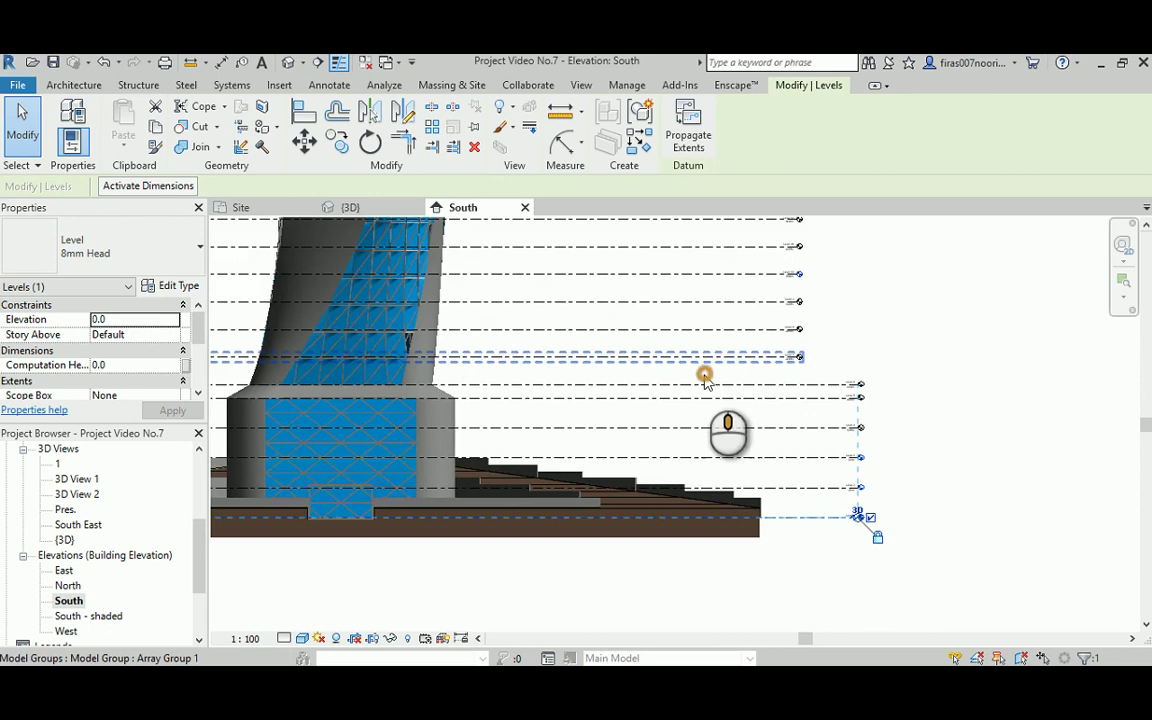
pyautogui.scroll(3, 815, 395)
pyautogui.click(764, 398)
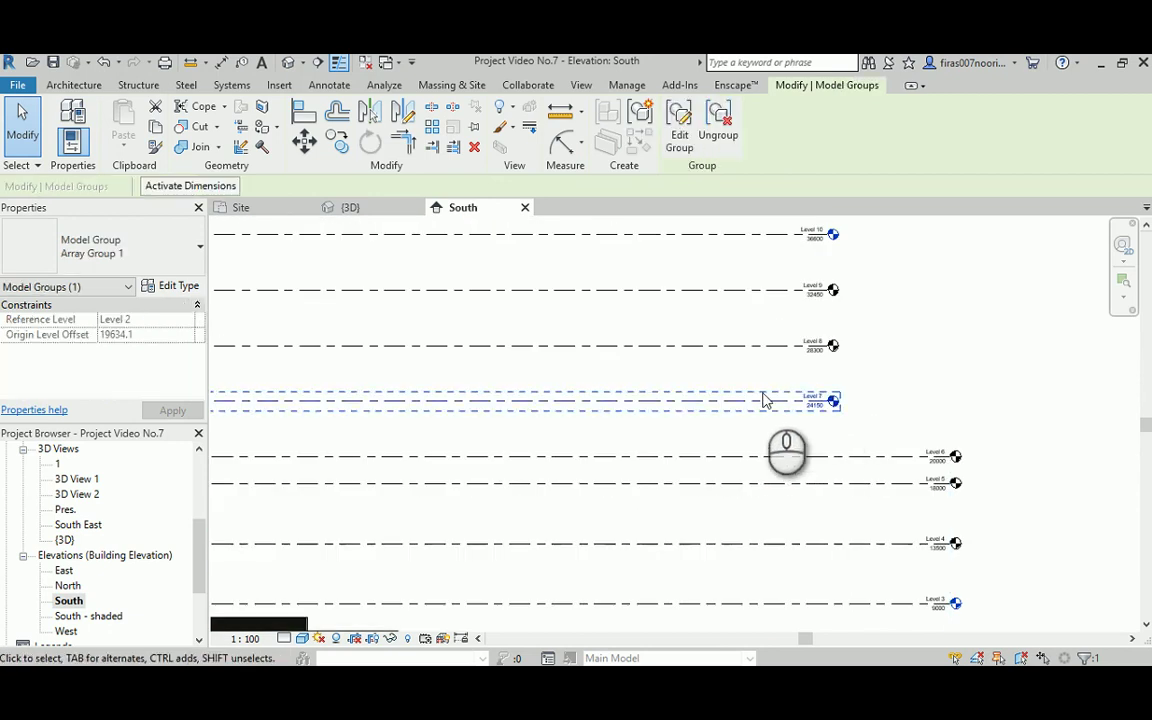
pyautogui.moveTo(651, 397); pyautogui.dragTo(836, 470, button='middle')
pyautogui.scroll(-2, 836, 470)
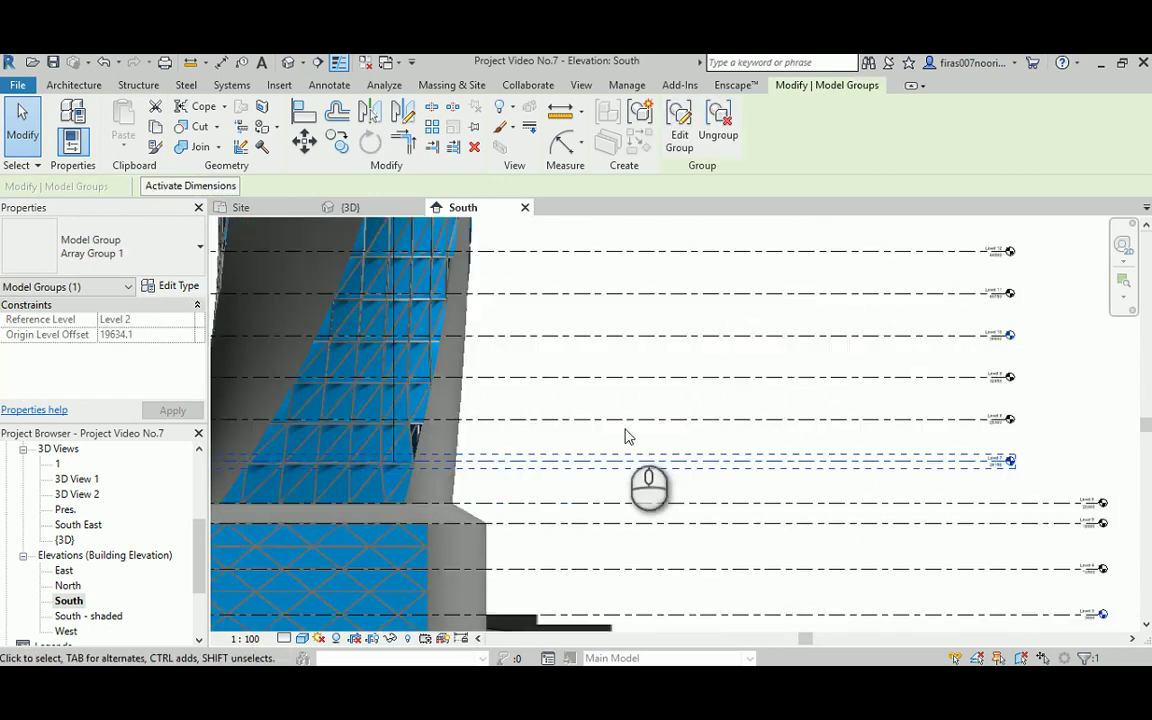
pyautogui.scroll(-2, 500, 455)
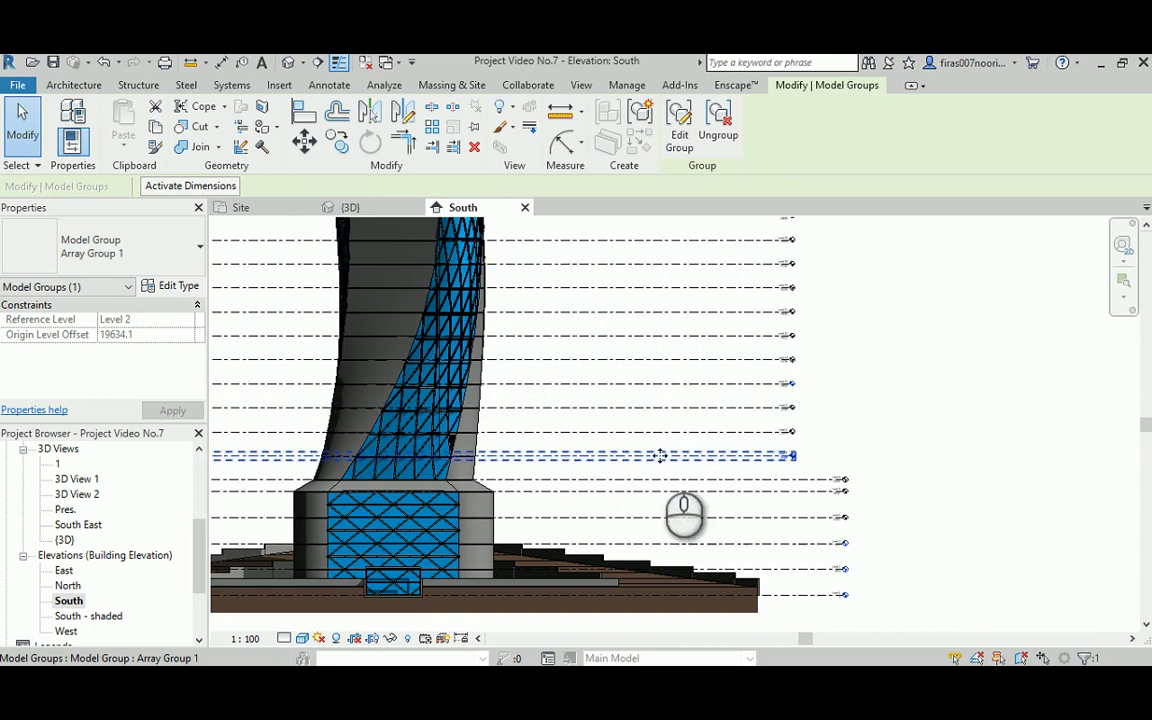
pyautogui.scroll(3, 765, 465)
pyautogui.scroll(2, 740, 440)
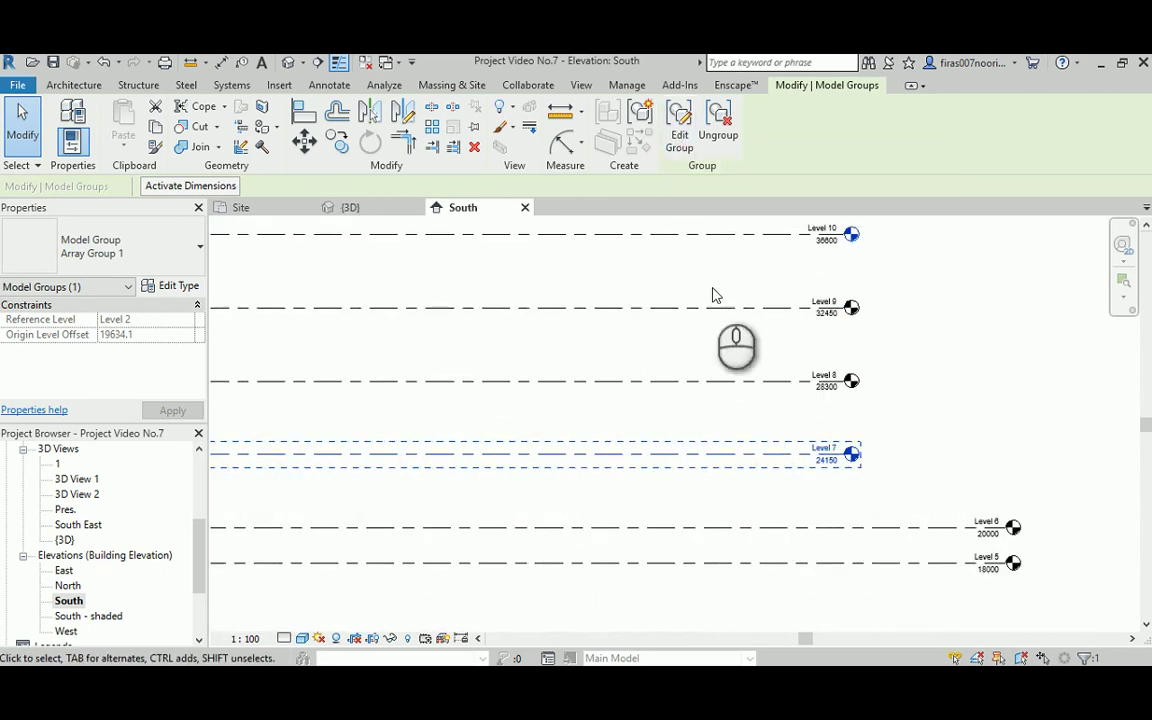
# Edit the level group to shorten Level 7's right end, then finish
pyautogui.click(680, 135)
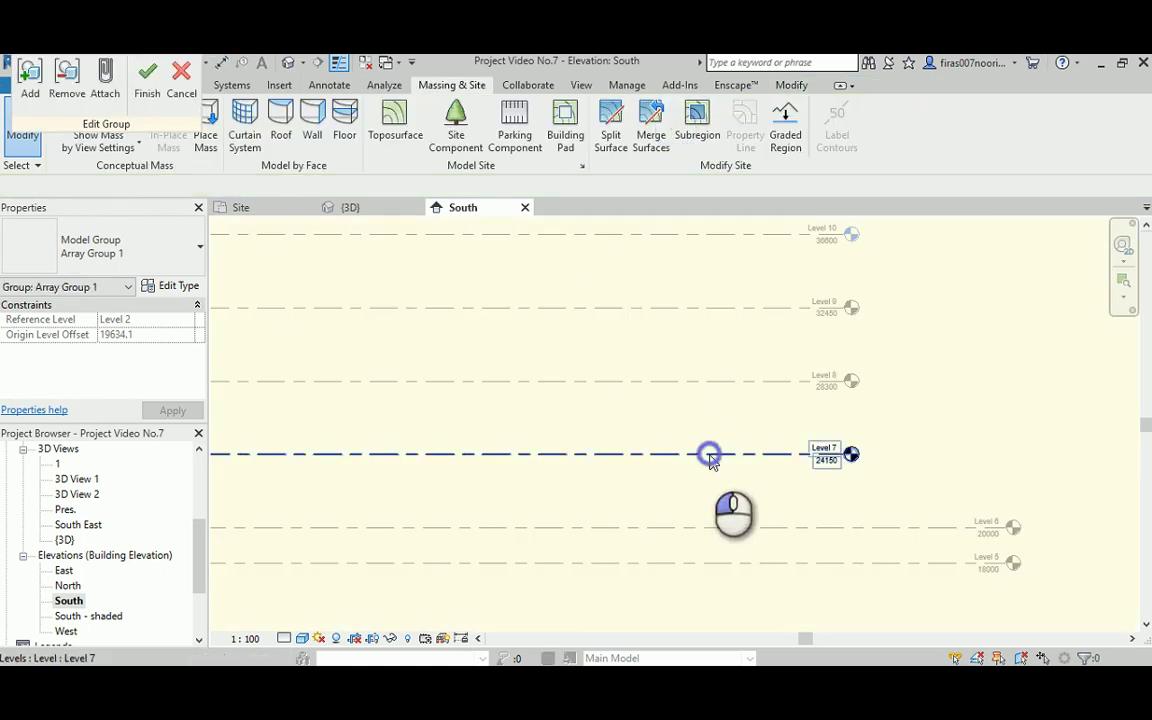
pyautogui.click(710, 458)
pyautogui.moveTo(581, 380)
pyautogui.mouseDown(button='middle')
pyautogui.moveTo(627, 391)
pyautogui.moveTo(733, 380)
pyautogui.mouseUp(button='middle')
pyautogui.scroll(-1, 822, 435)
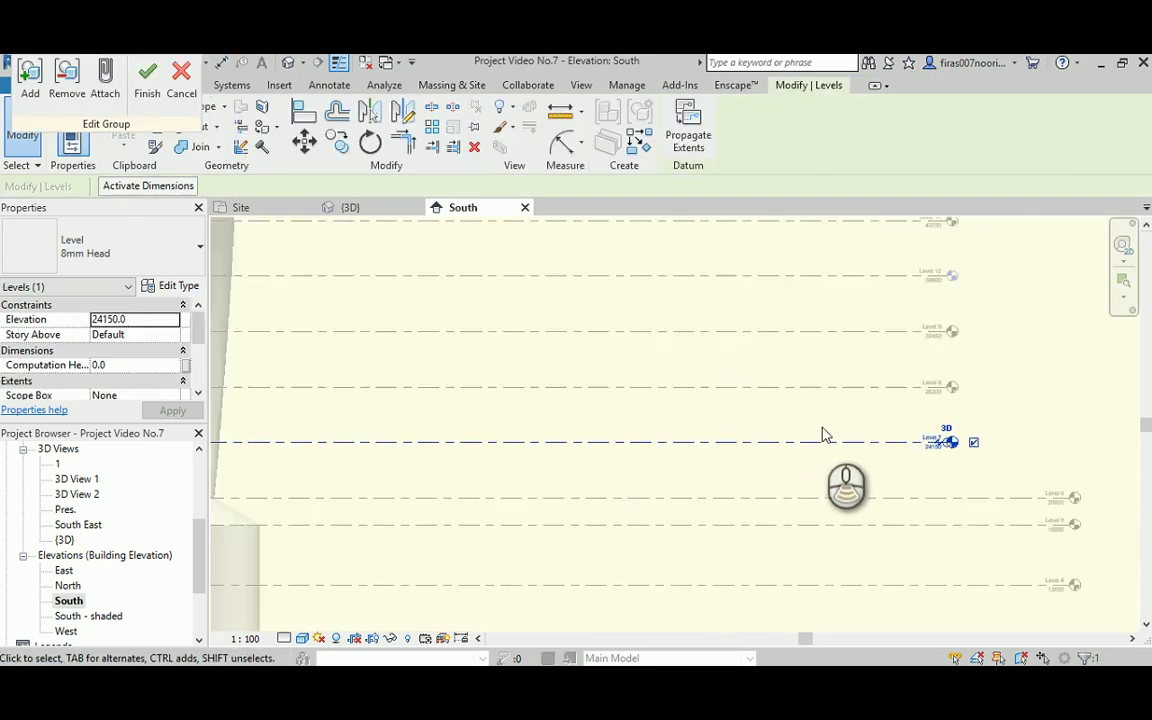
pyautogui.scroll(-1, 822, 437)
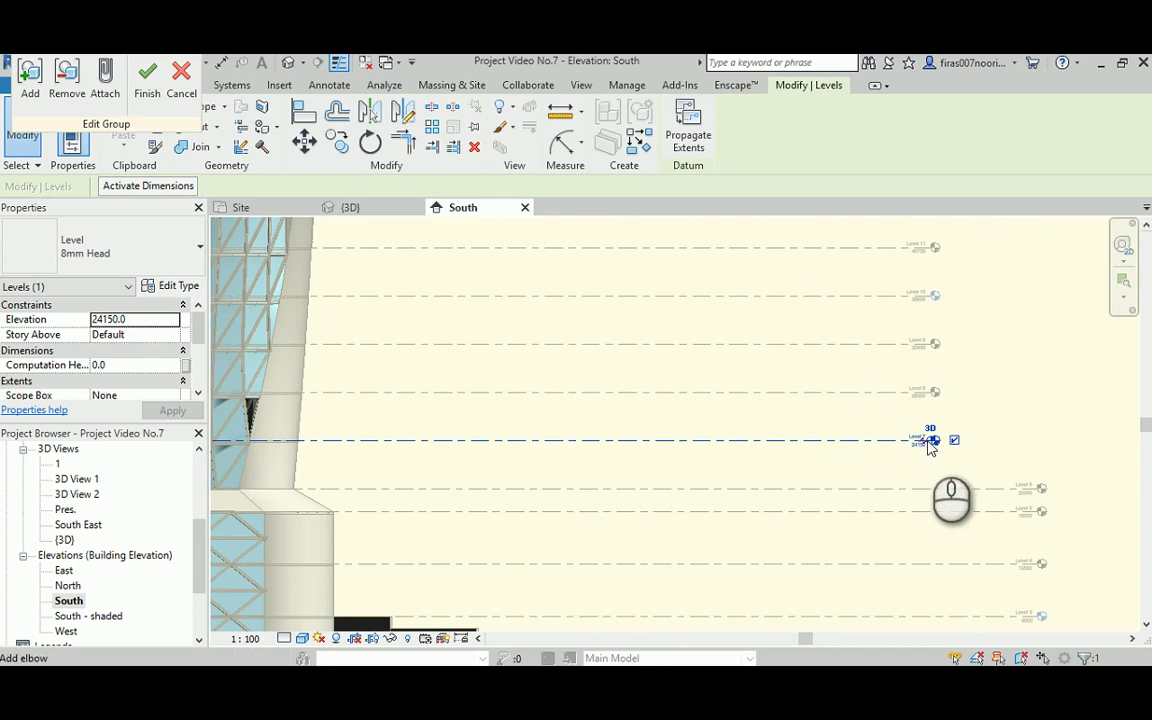
pyautogui.moveTo(928, 447); pyautogui.dragTo(612, 441)
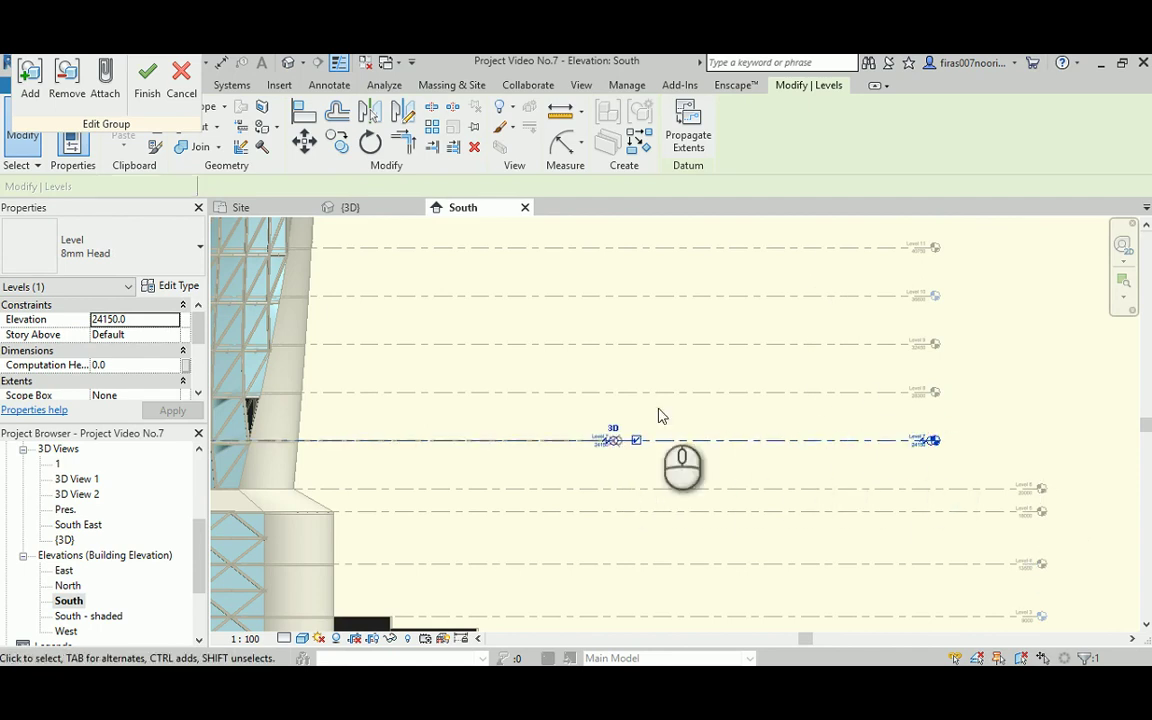
pyautogui.click(145, 80)
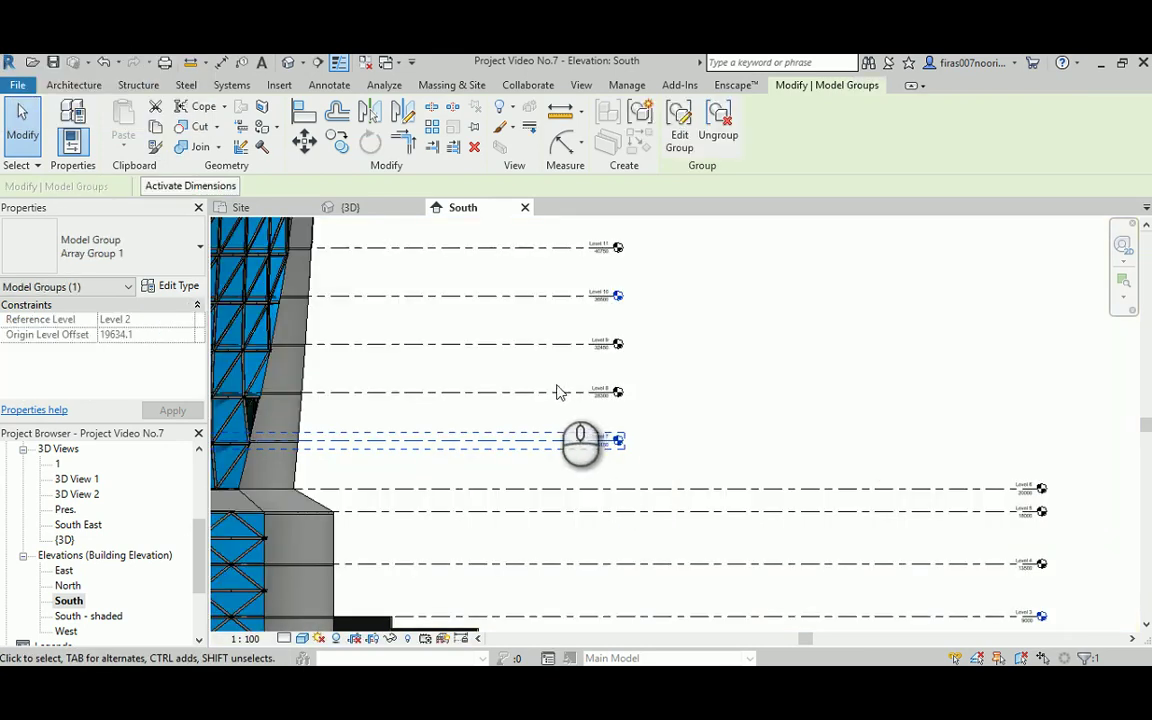
# Edit the level group again to trim Level 7's left end closer to the tower
pyautogui.moveTo(558, 391); pyautogui.dragTo(656, 396, button='middle')
pyautogui.scroll(-2, 771, 411)
pyautogui.scroll(-2, 768, 415)
pyautogui.scroll(-1, 768, 415)
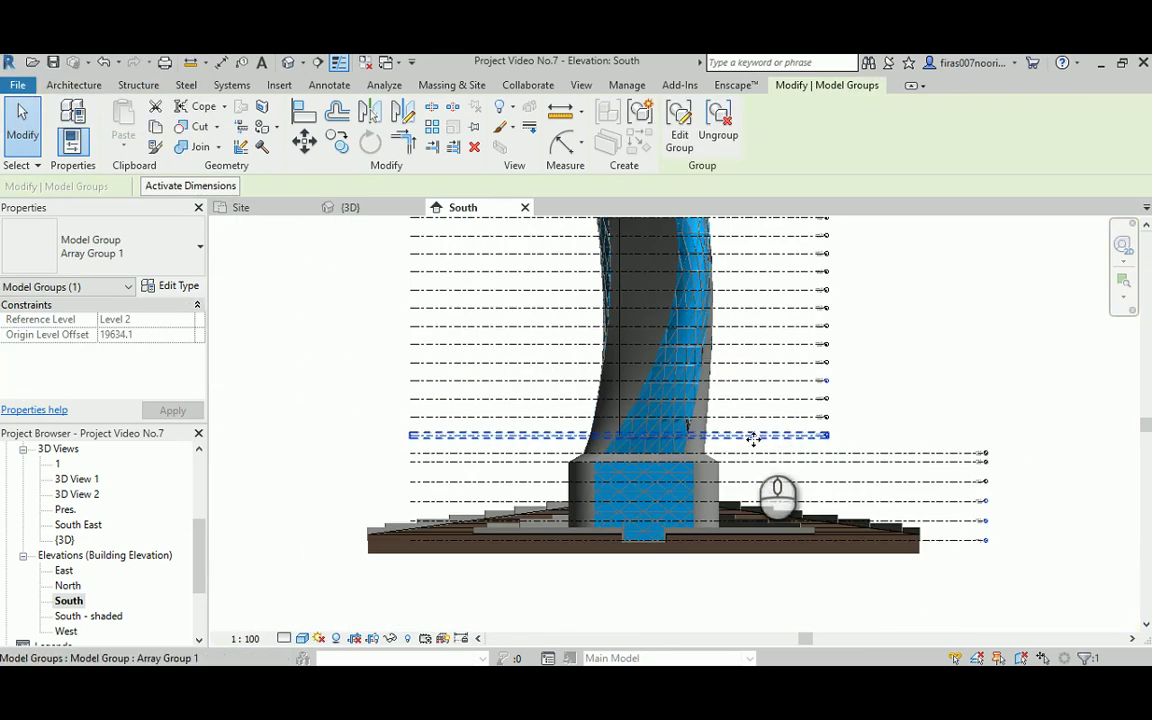
pyautogui.click(678, 128)
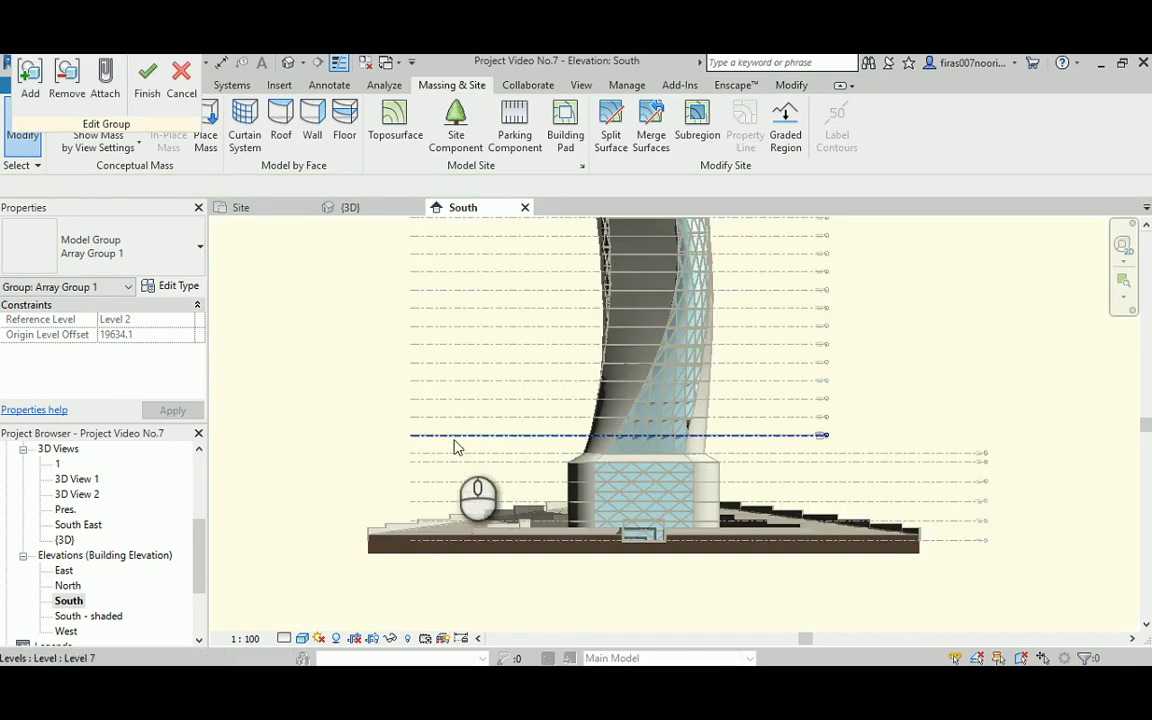
pyautogui.click(440, 437)
pyautogui.scroll(3, 398, 437)
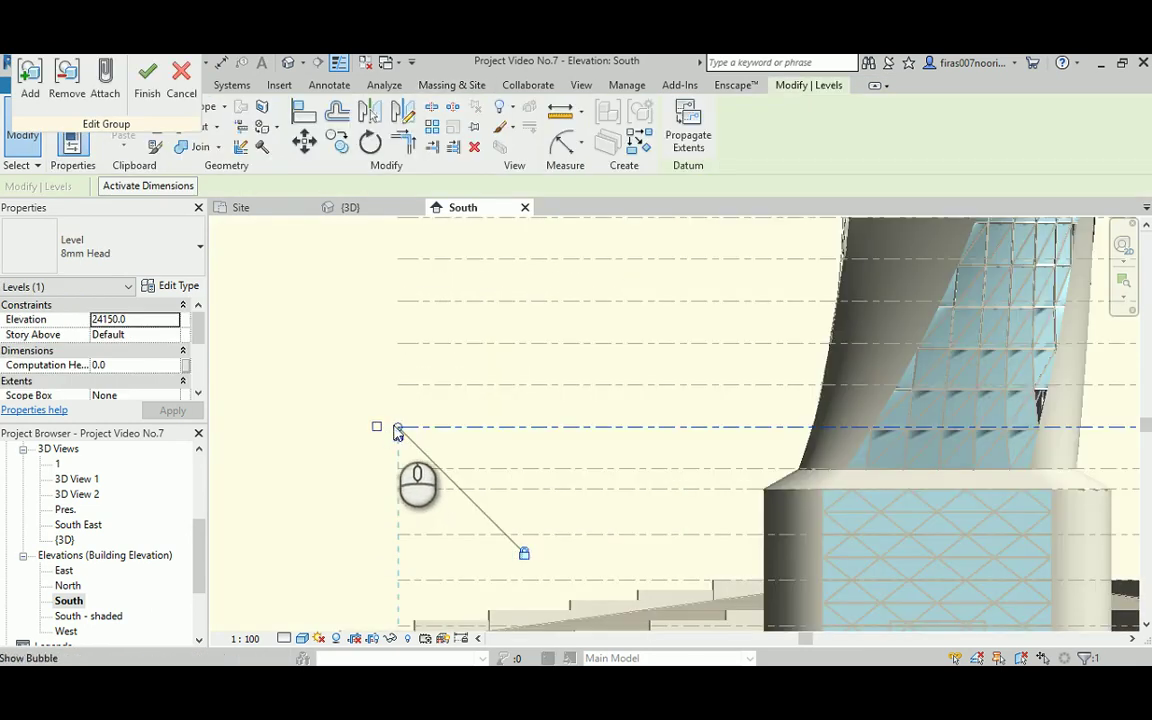
pyautogui.moveTo(398, 430); pyautogui.dragTo(605, 428)
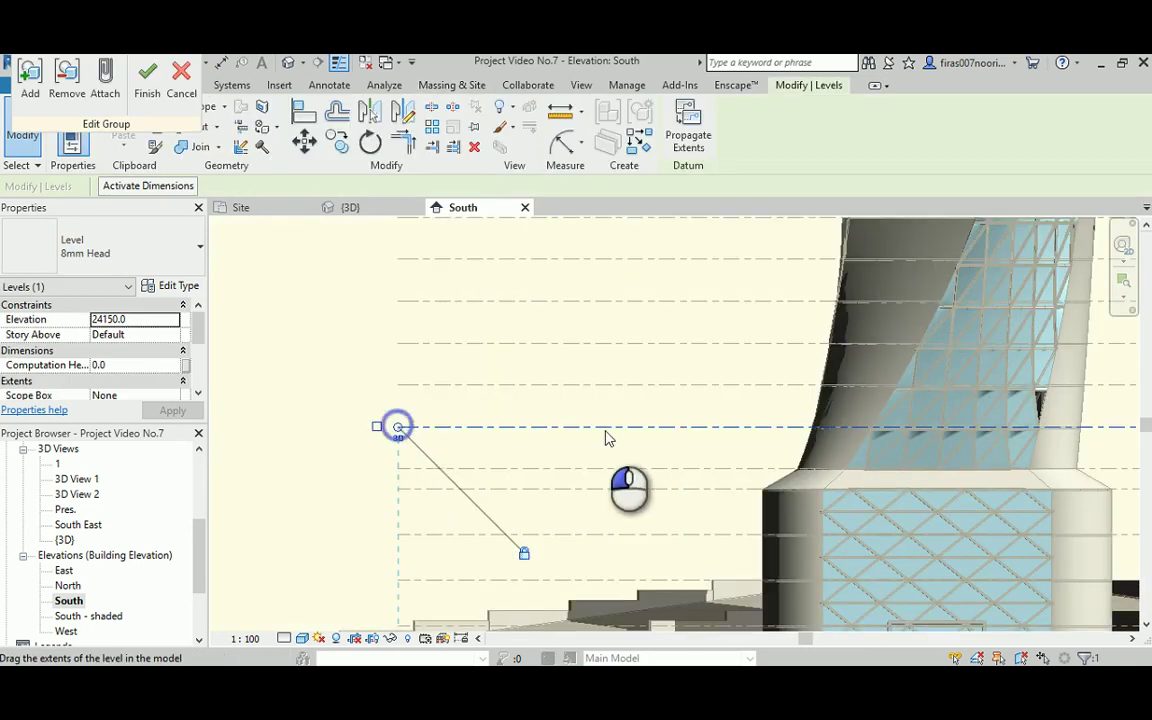
pyautogui.click(146, 80)
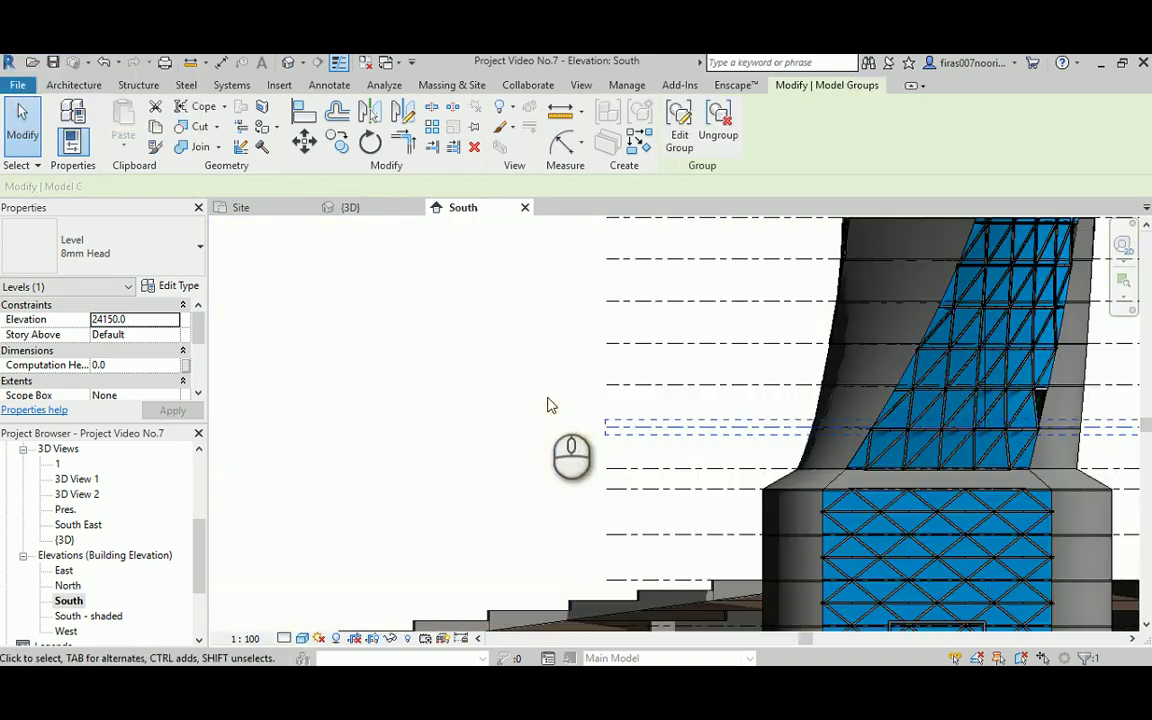
# Pan and zoom so the whole tower sits centred in the elevation
pyautogui.scroll(-5, 547, 410)
pyautogui.moveTo(545, 405); pyautogui.dragTo(483, 476, button='middle')
pyautogui.scroll(2, 460, 553)
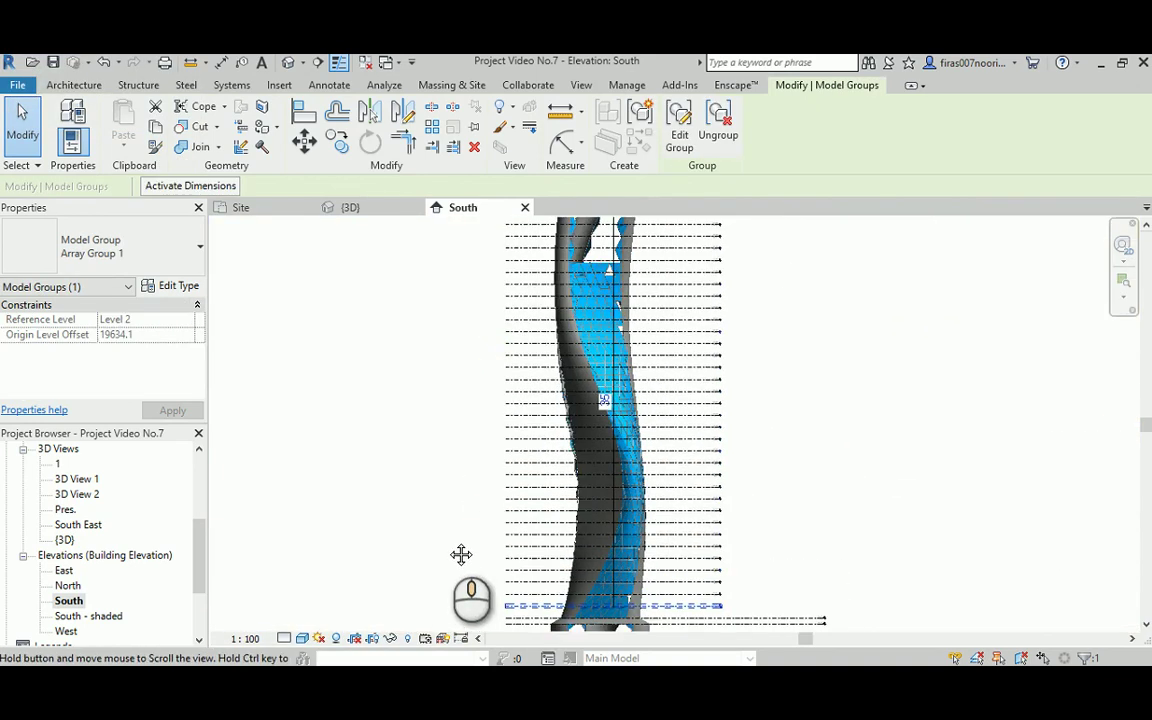
pyautogui.scroll(-3, 420, 487)
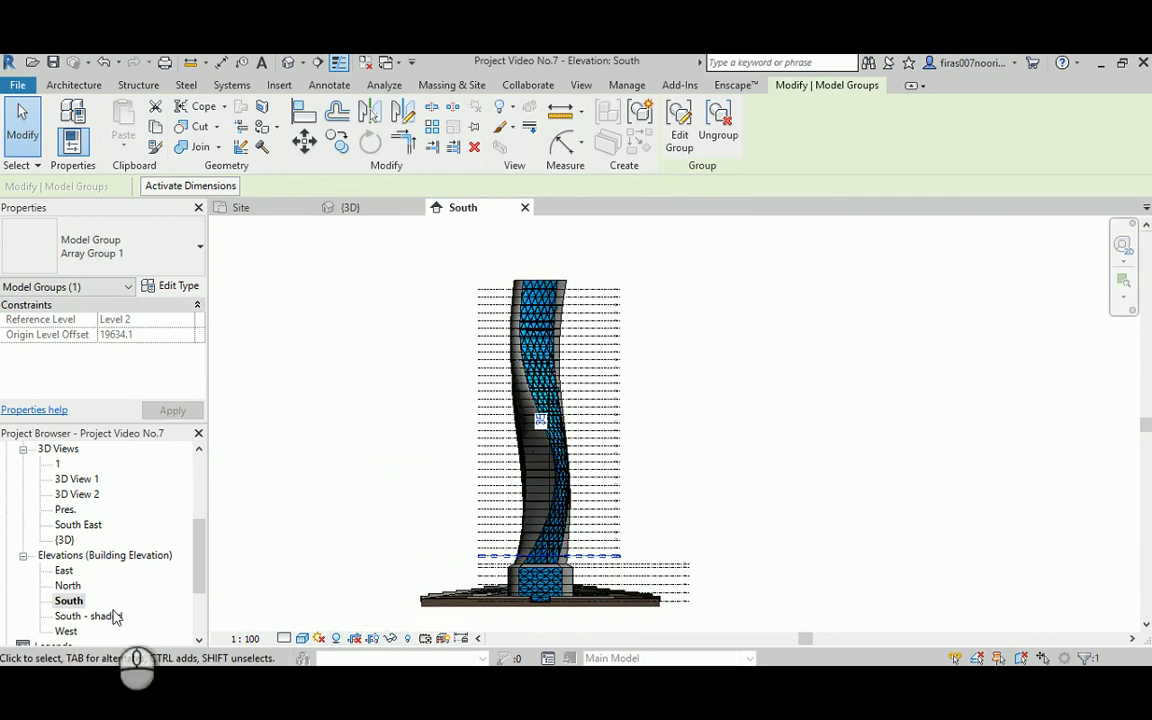
# Duplicate the South view and rename the copy from 'Copy 1' to 'South -Hidden'
pyautogui.rightClick(62, 603)
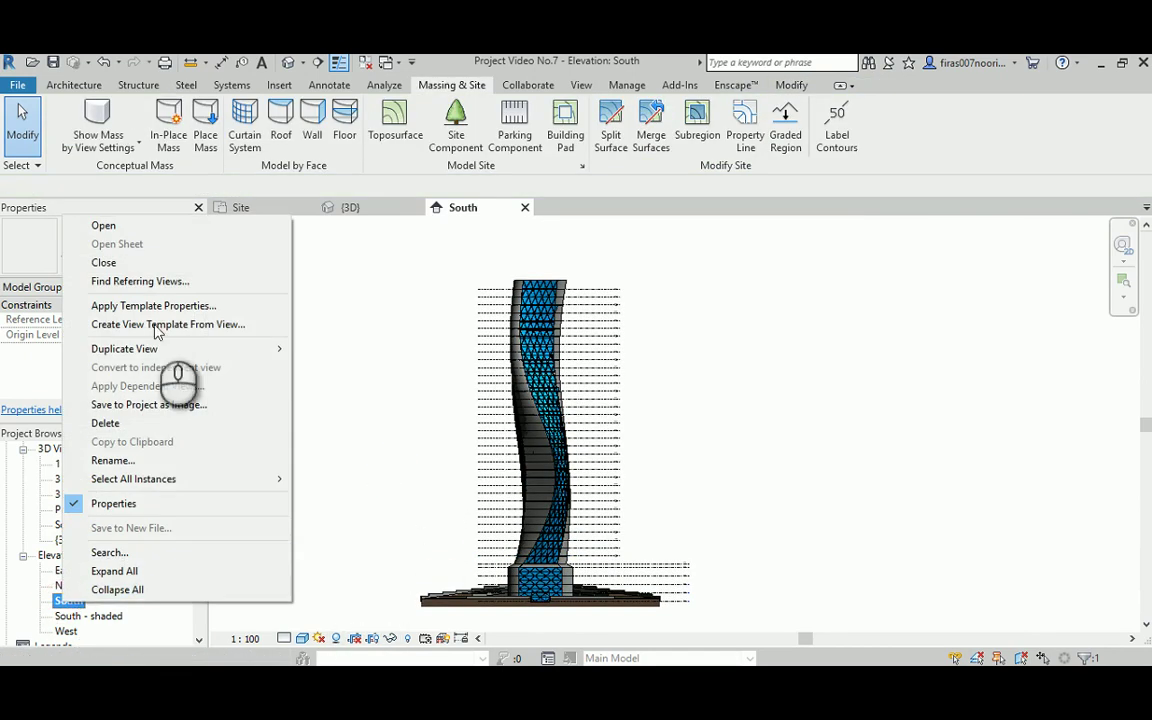
pyautogui.moveTo(124, 349)
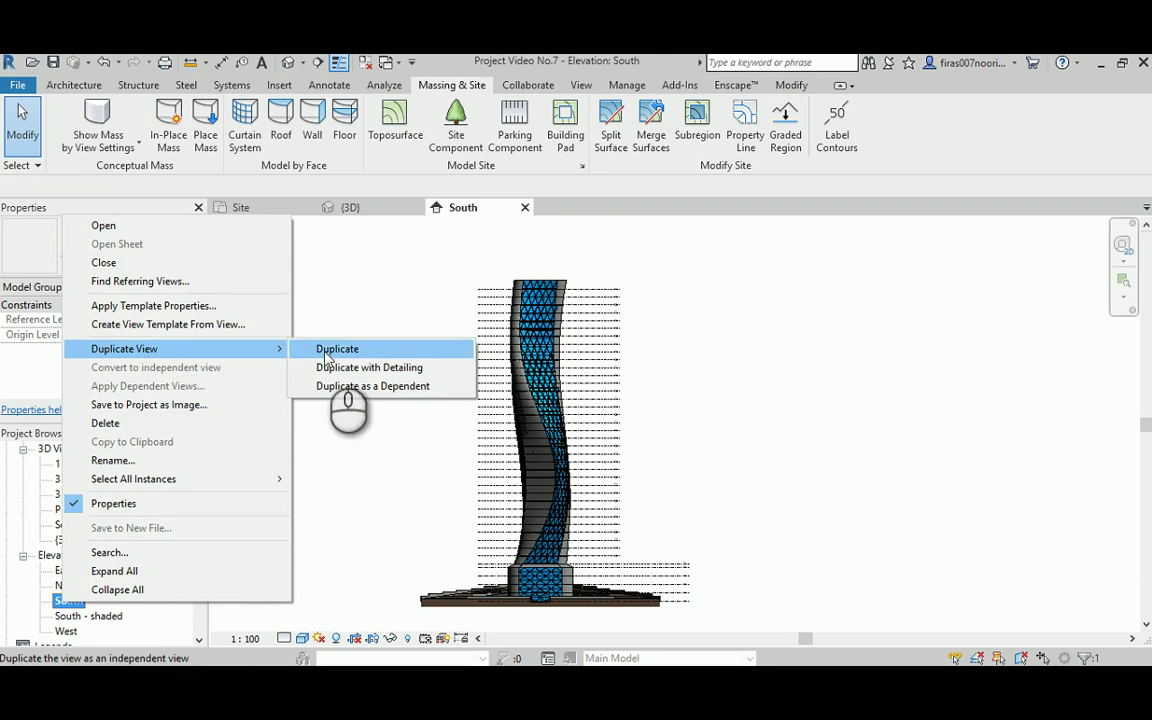
pyautogui.click(340, 369)
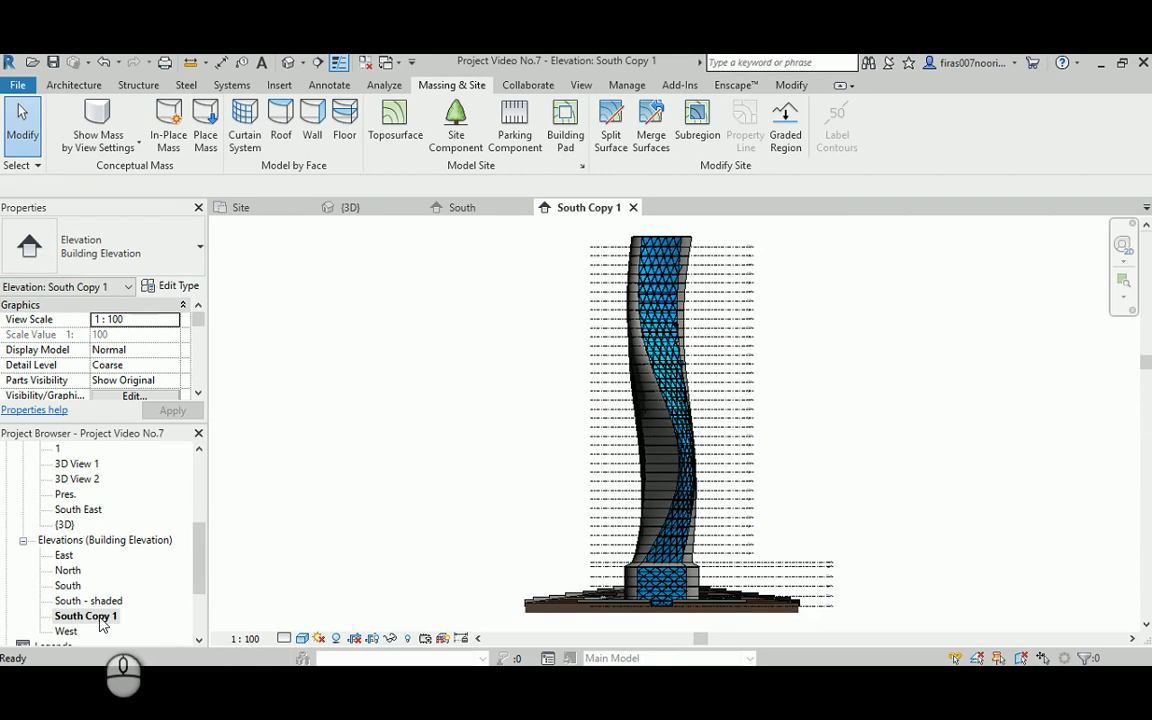
pyautogui.rightClick(101, 620)
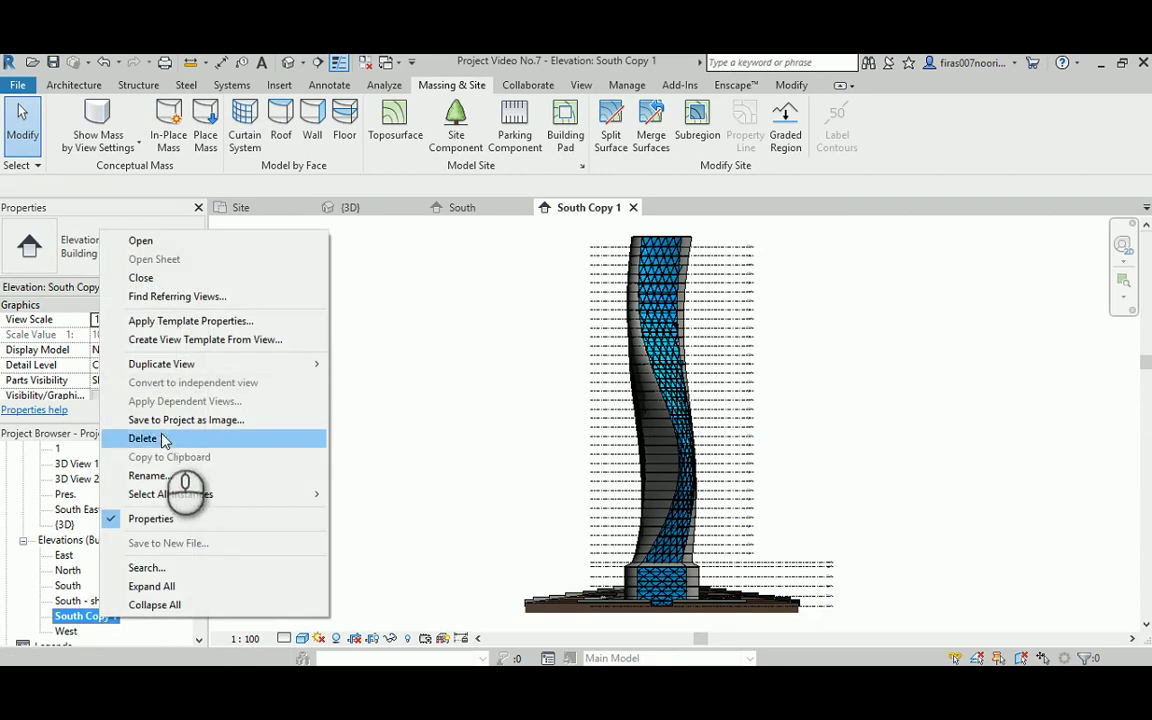
pyautogui.click(145, 477)
pyautogui.moveTo(84, 616); pyautogui.dragTo(118, 616)
pyautogui.write('-Hidden')
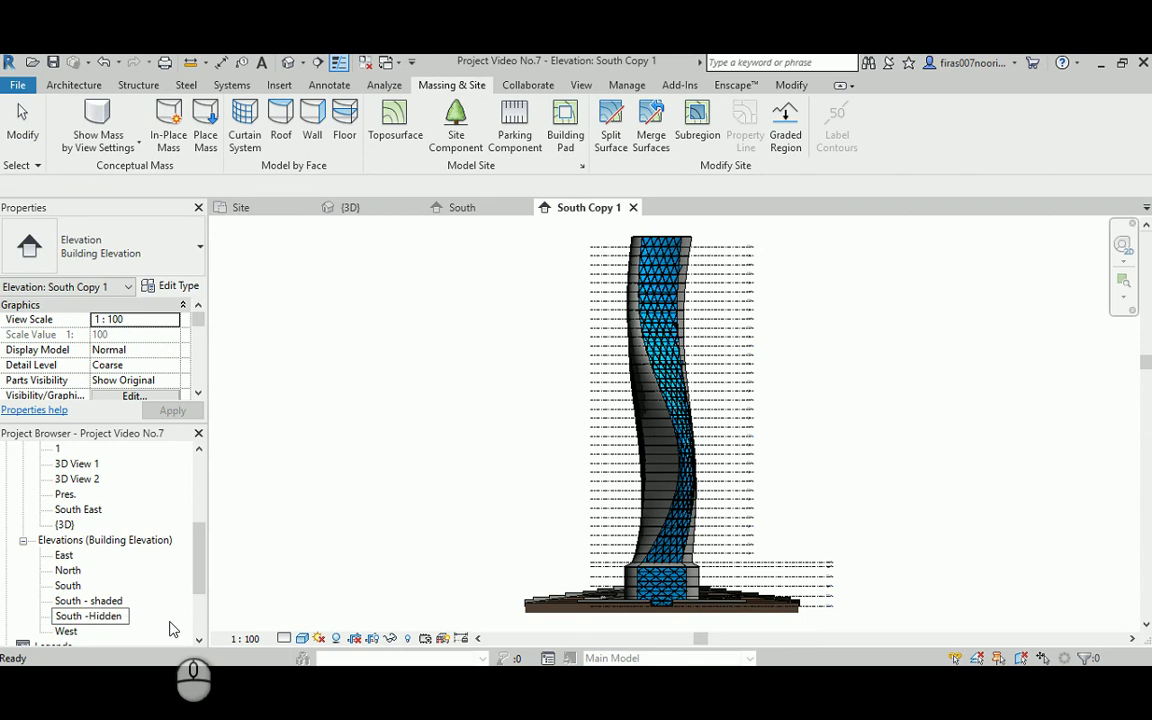
pyautogui.press('Return')
# Switch the South -Hidden elevation's visual style to Hidden Line
pyautogui.click(277, 640)
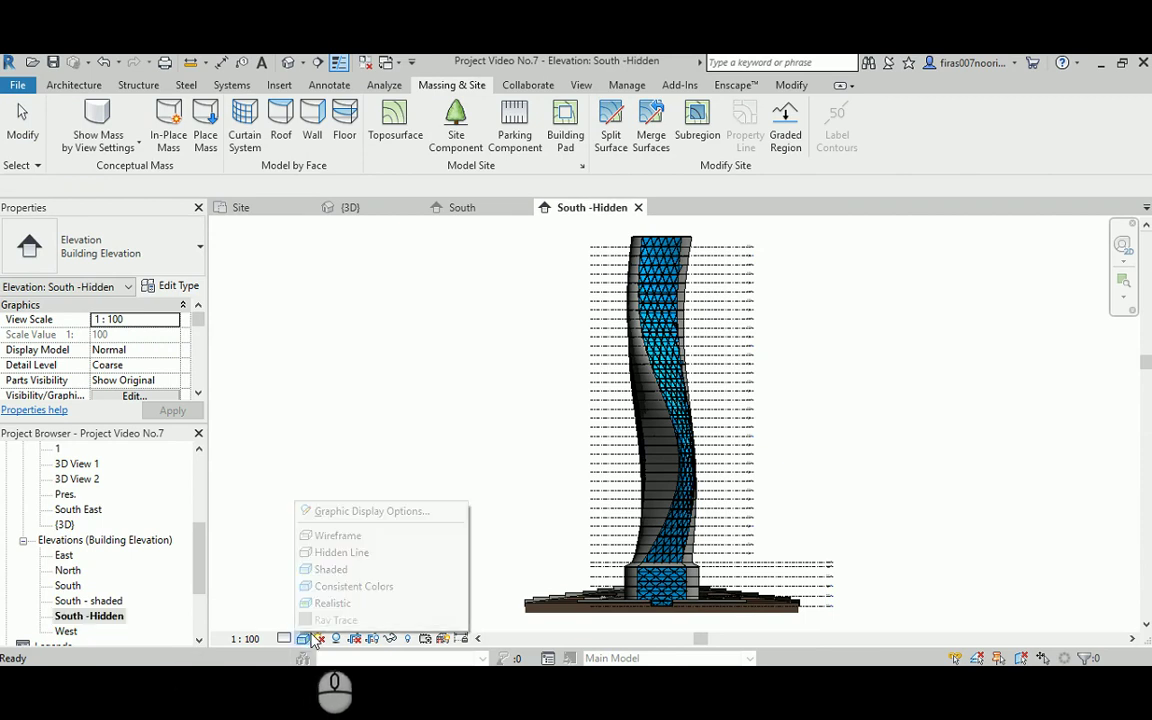
pyautogui.click(340, 549)
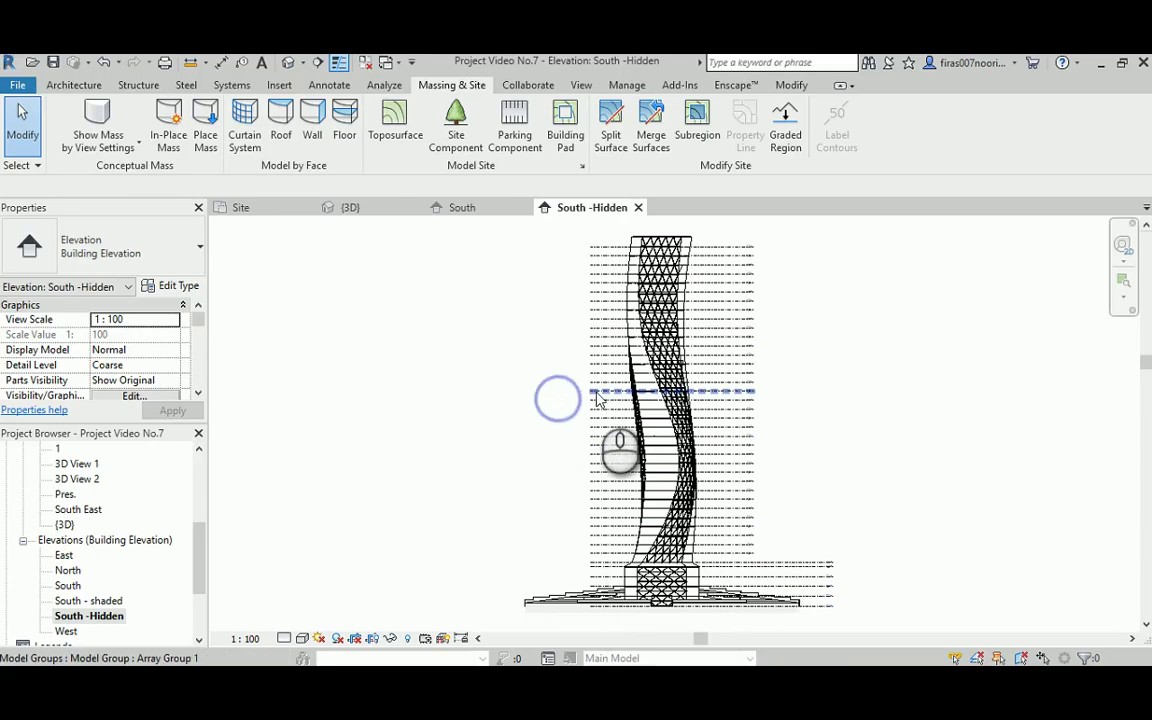
pyautogui.click(597, 391)
# Try hiding the Levels category in this view, undo it, and compare with the sheet PDF
pyautogui.click(797, 561)
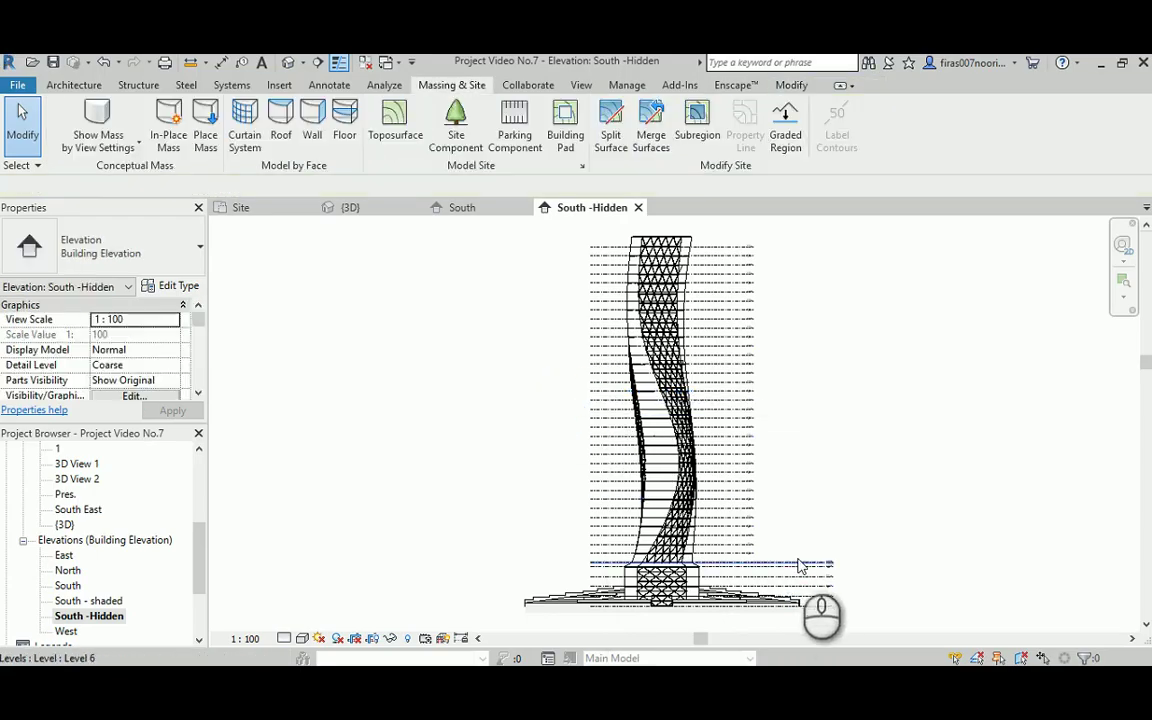
pyautogui.rightClick(798, 563)
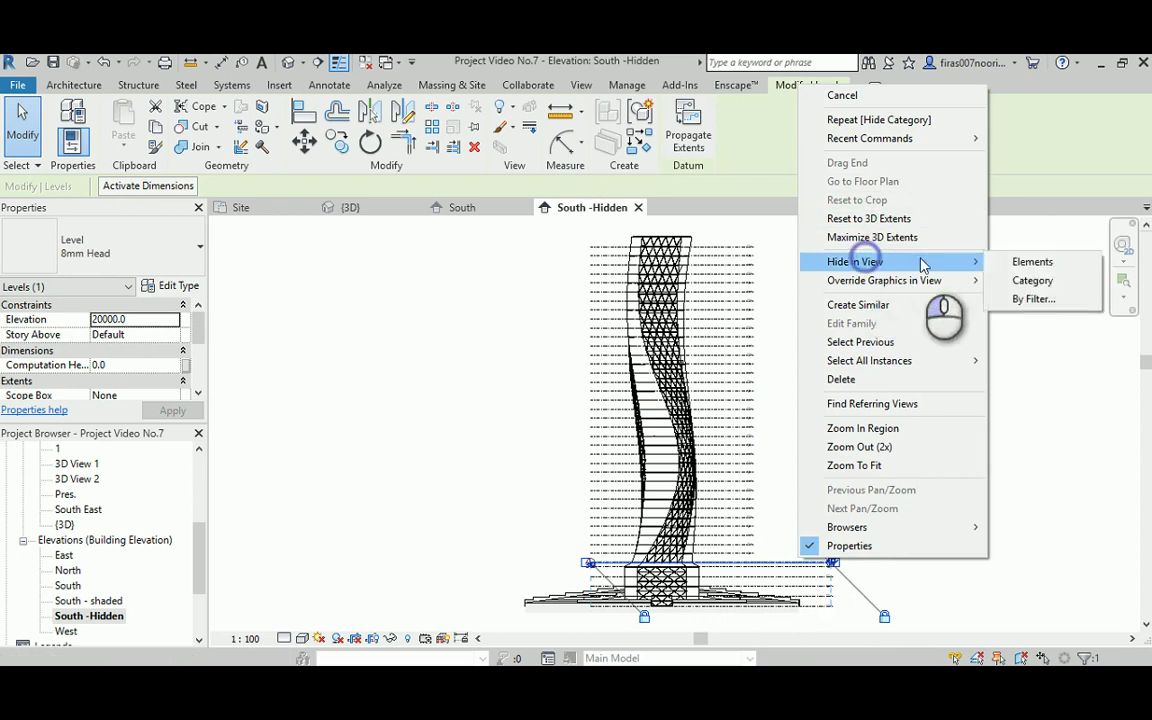
pyautogui.click(1031, 281)
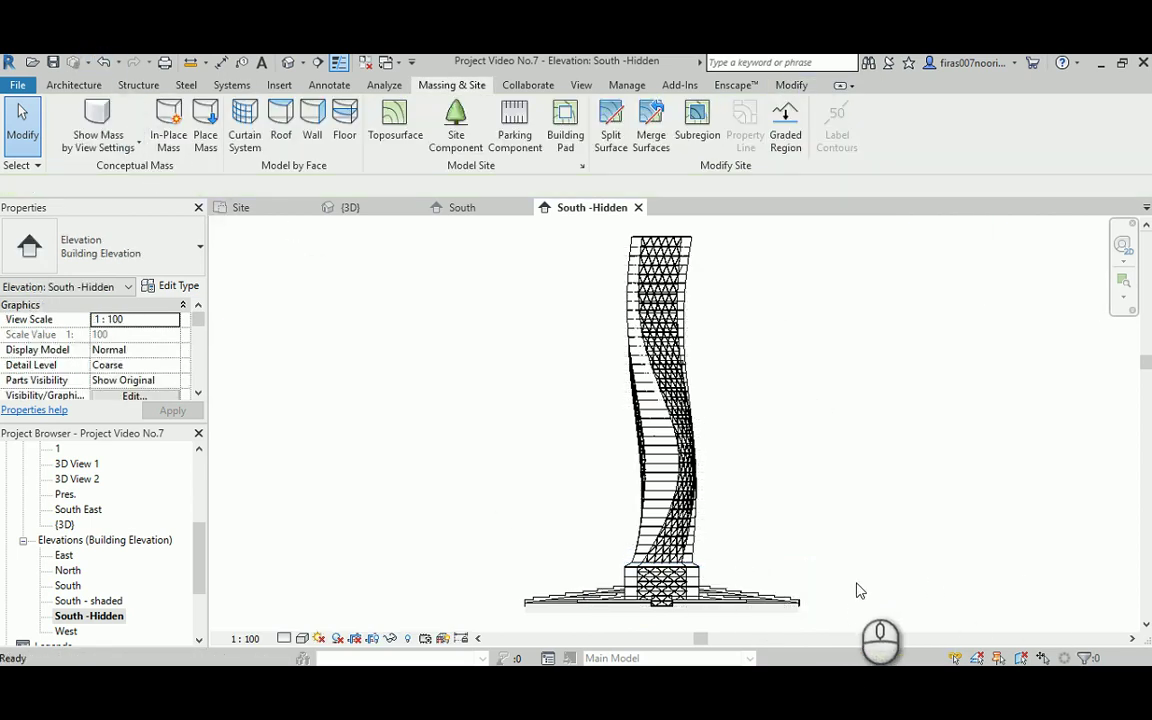
pyautogui.hotkey('ctrl', 'z')
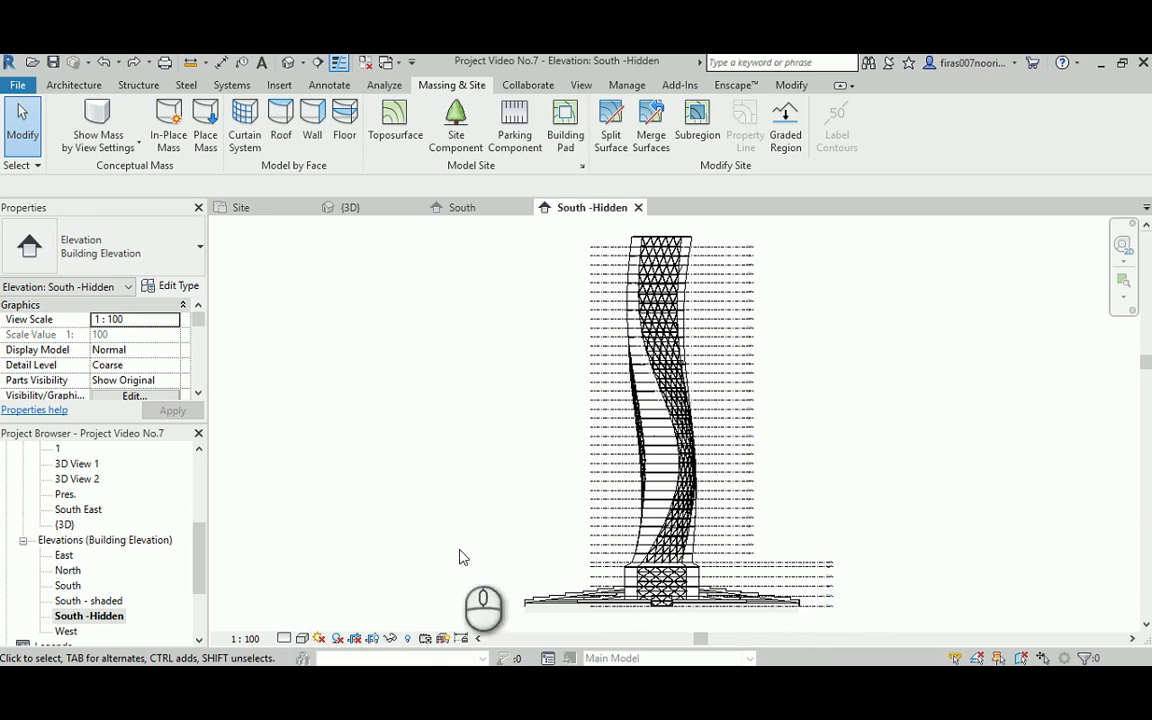
pyautogui.click(787, 565)
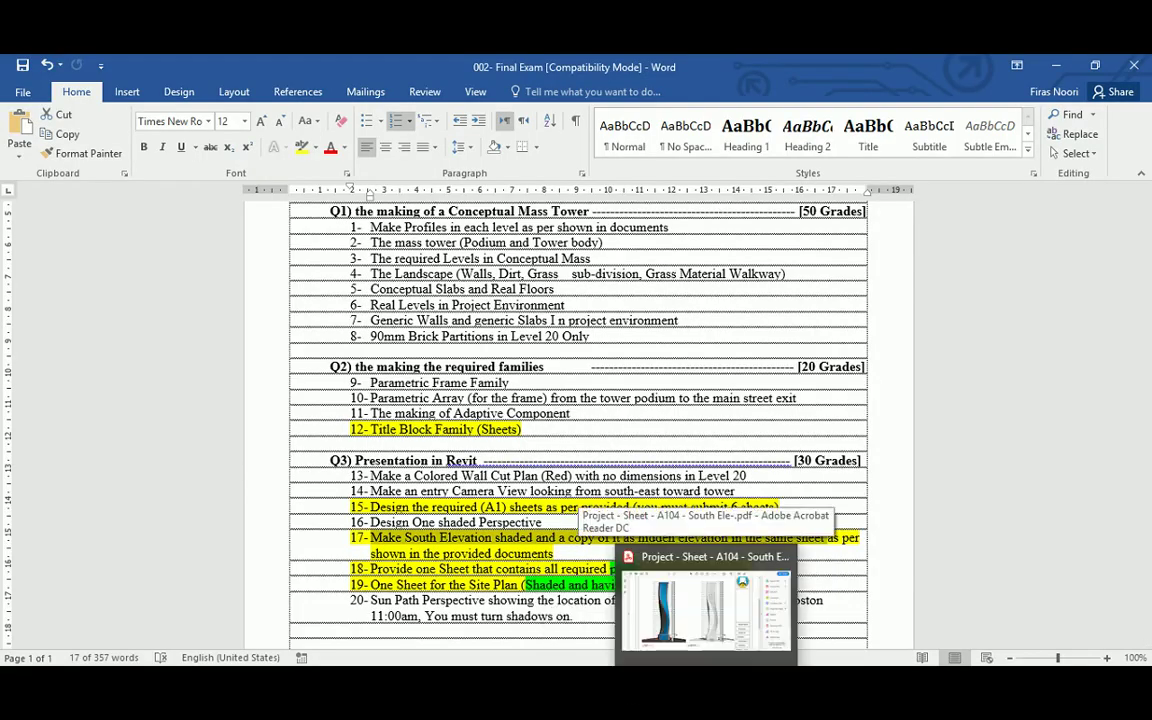
pyautogui.click(690, 600)
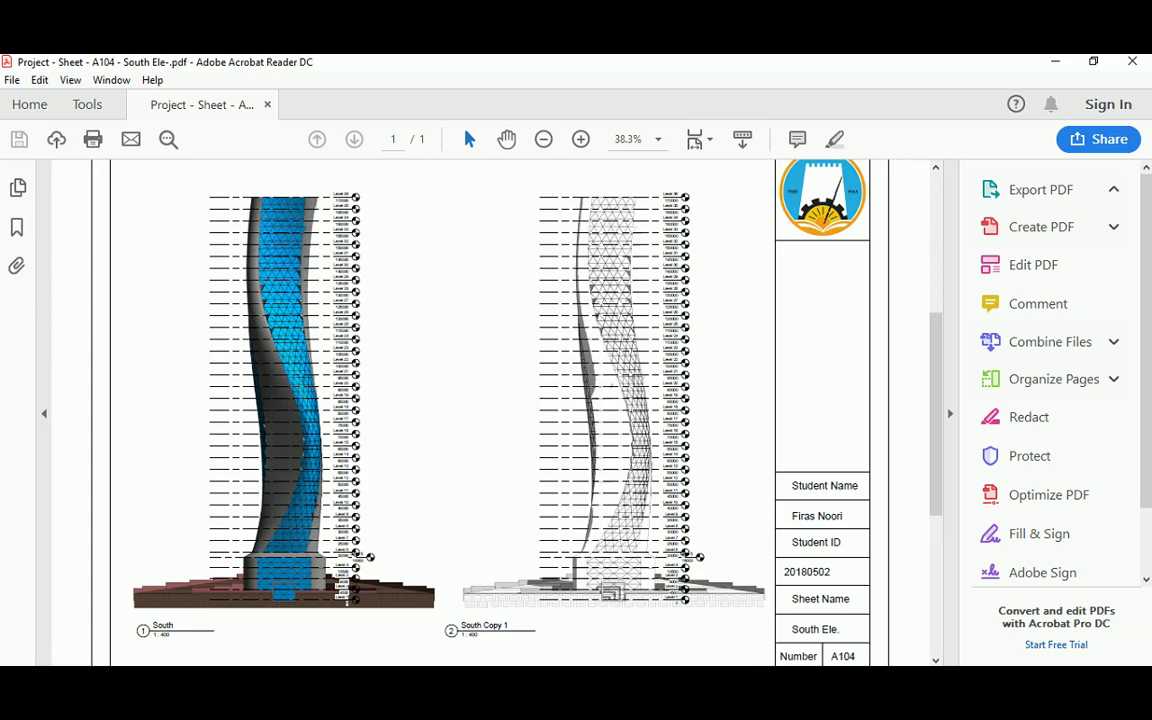
pyautogui.click(581, 685)
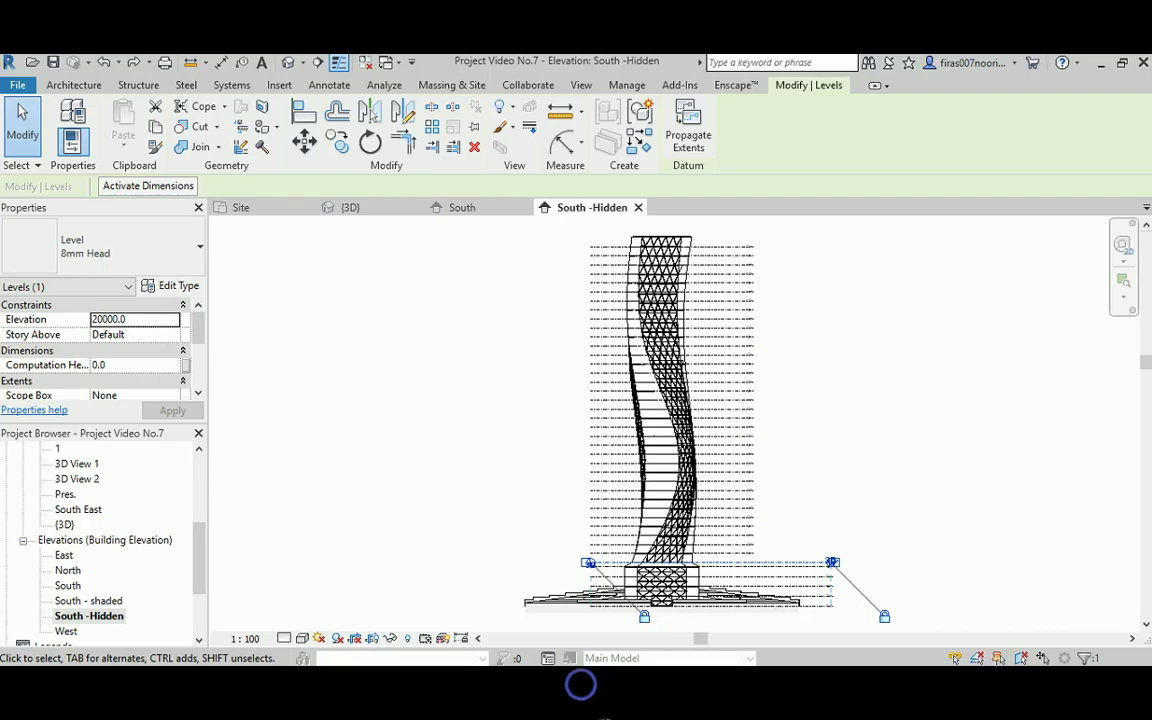
# Give South -Hidden a custom 1:400 scale, then open the South elevation
pyautogui.click(246, 640)
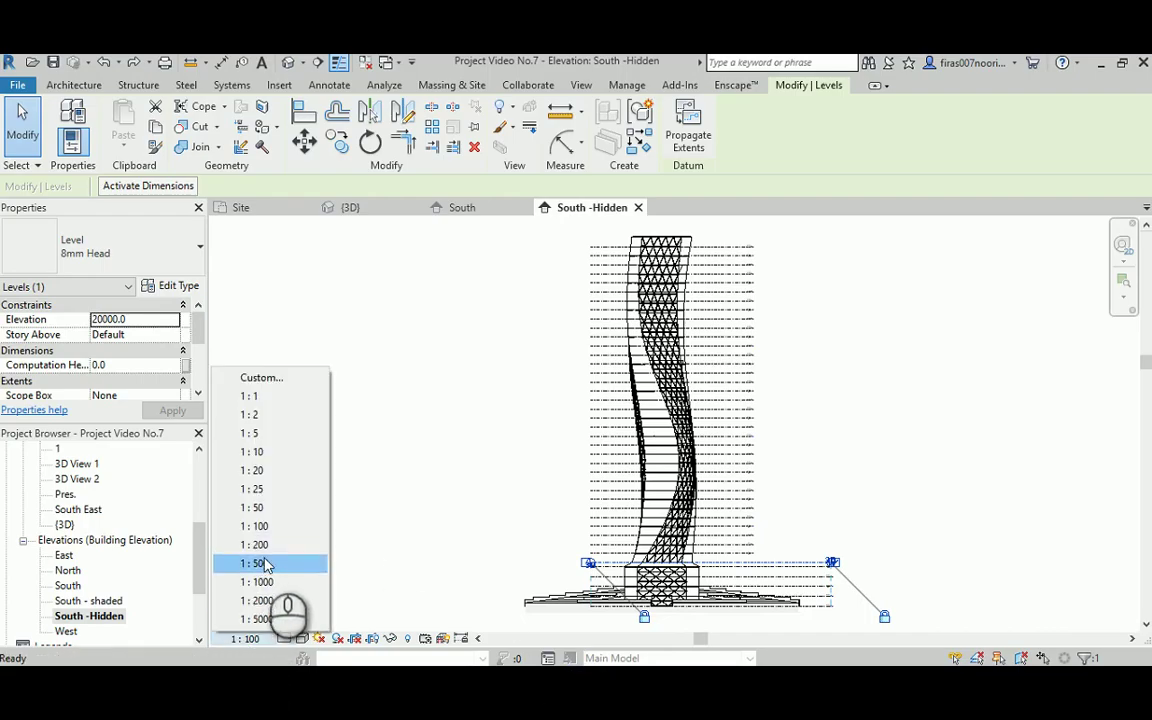
pyautogui.click(268, 379)
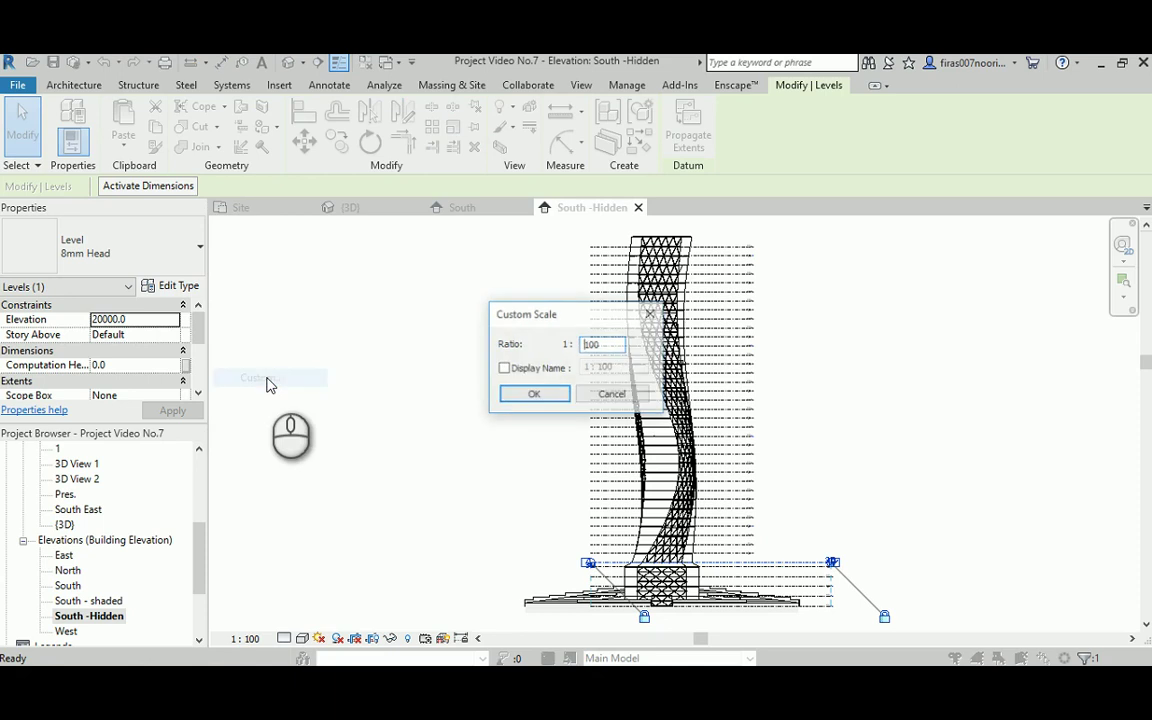
pyautogui.moveTo(592, 343); pyautogui.dragTo(573, 350)
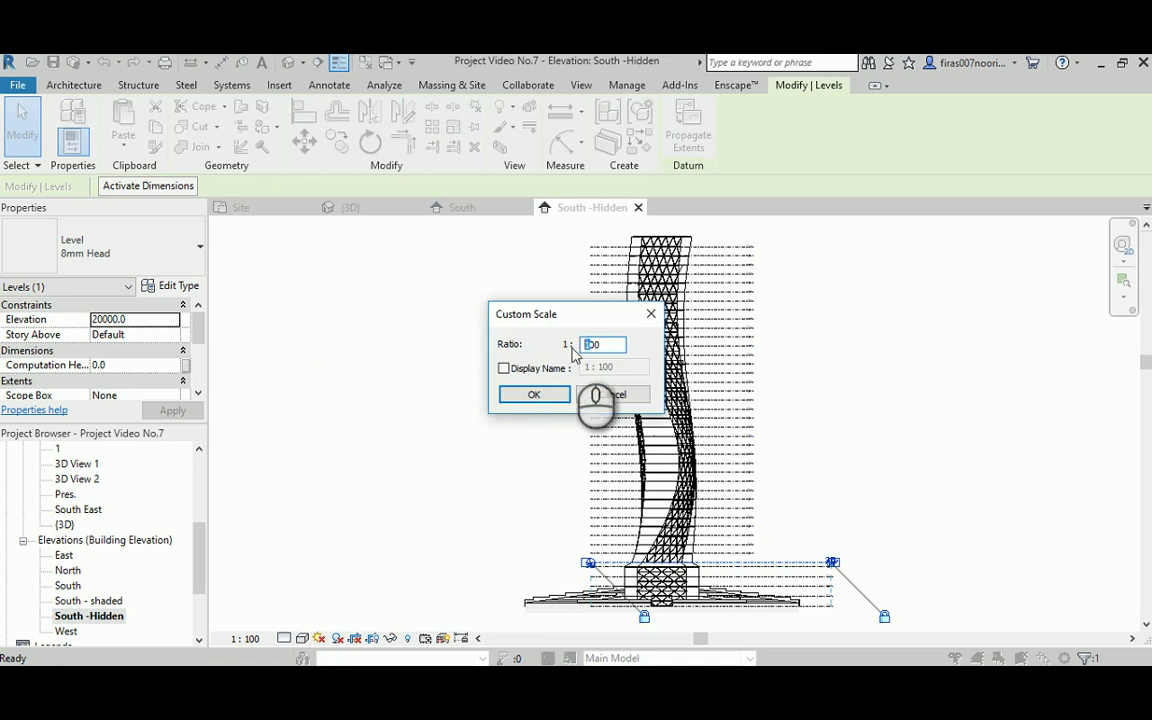
pyautogui.write('400')
pyautogui.click(536, 396)
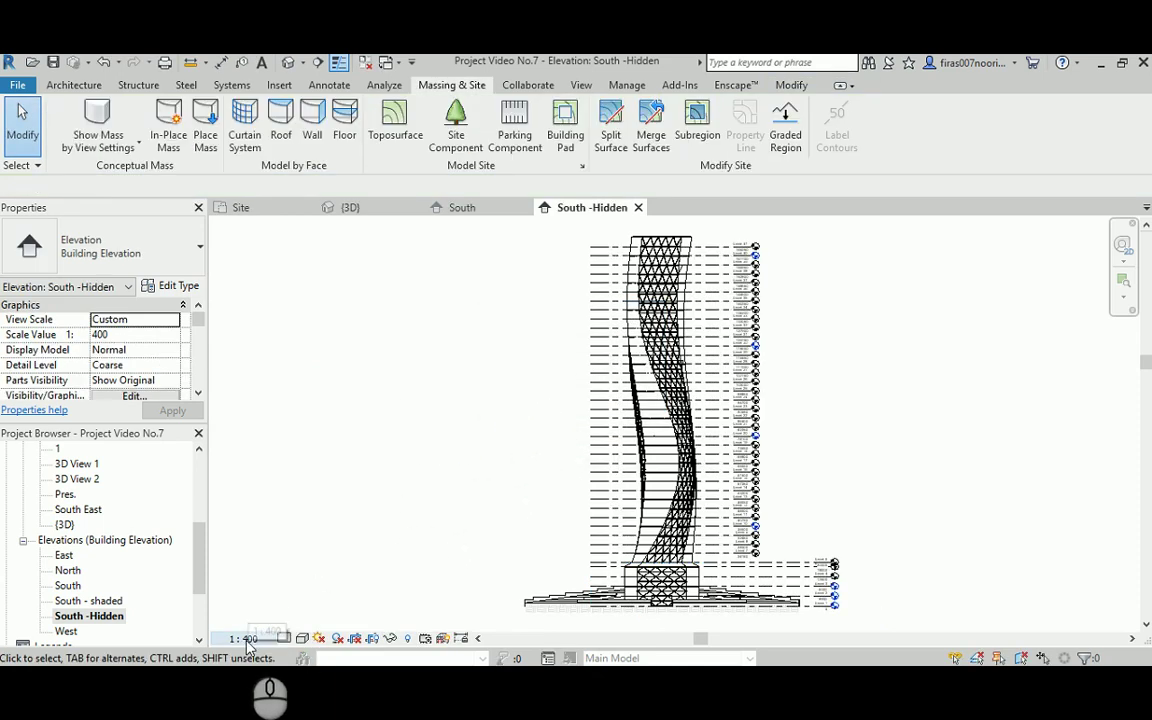
pyautogui.doubleClick(68, 586)
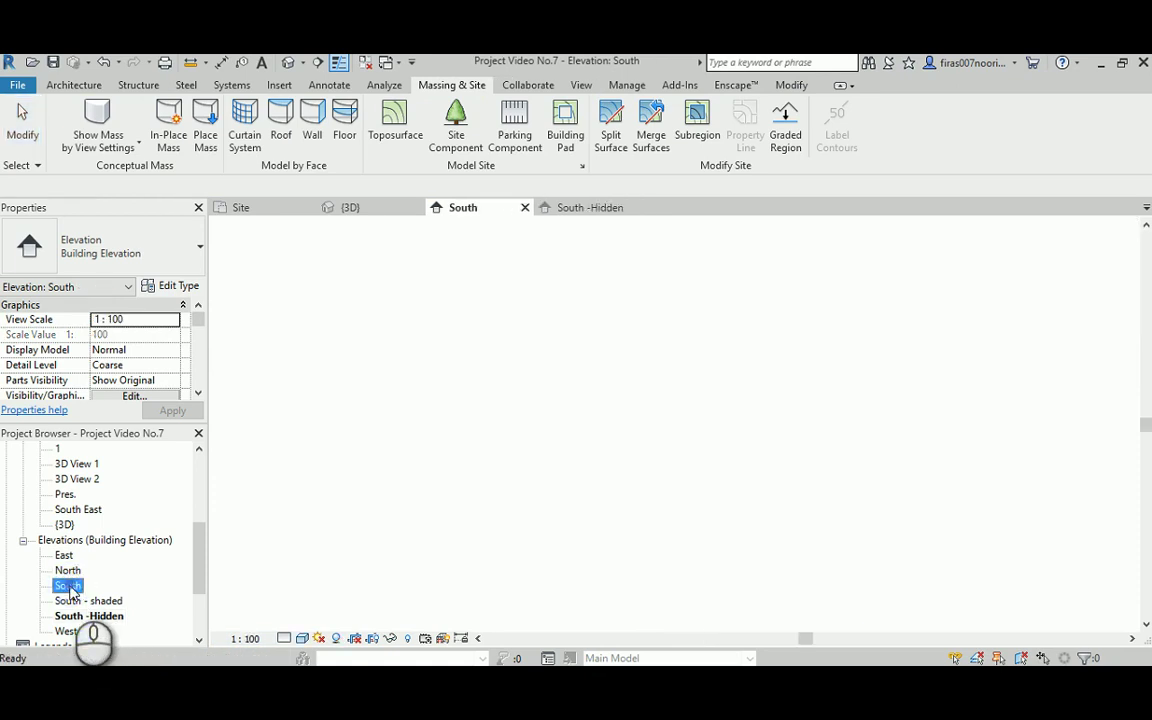
# Change the shaded South elevation's scale to a custom 1:400 ratio
pyautogui.click(245, 638)
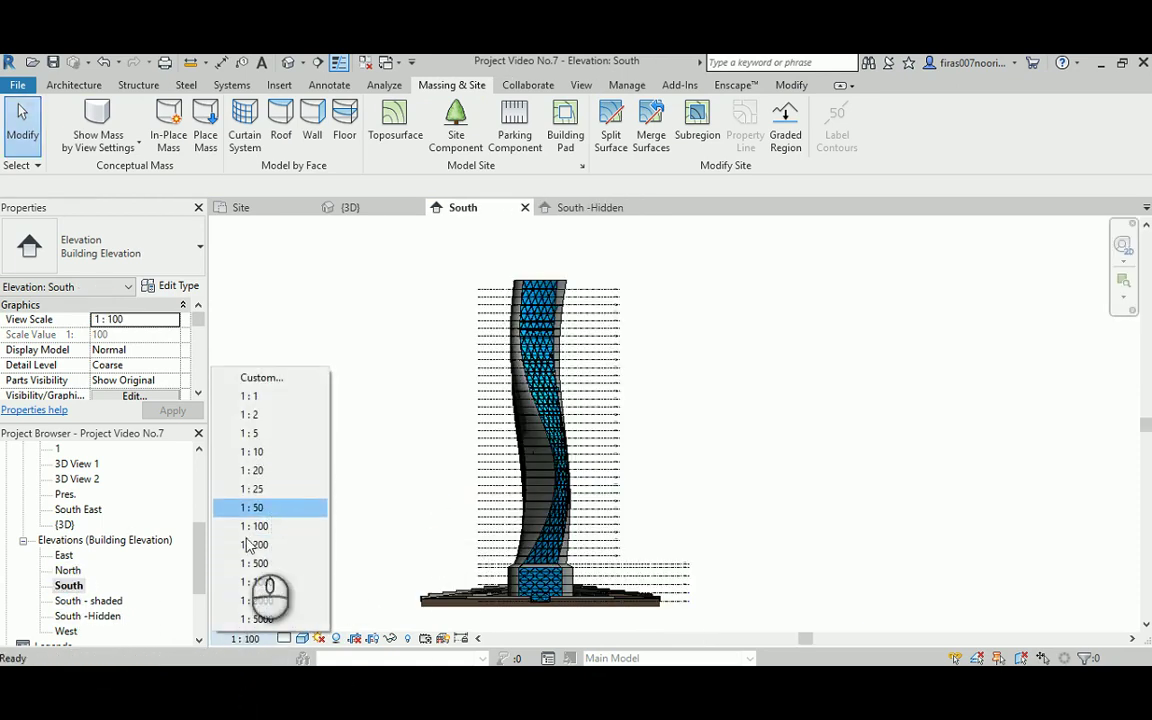
pyautogui.click(272, 378)
pyautogui.write('400')
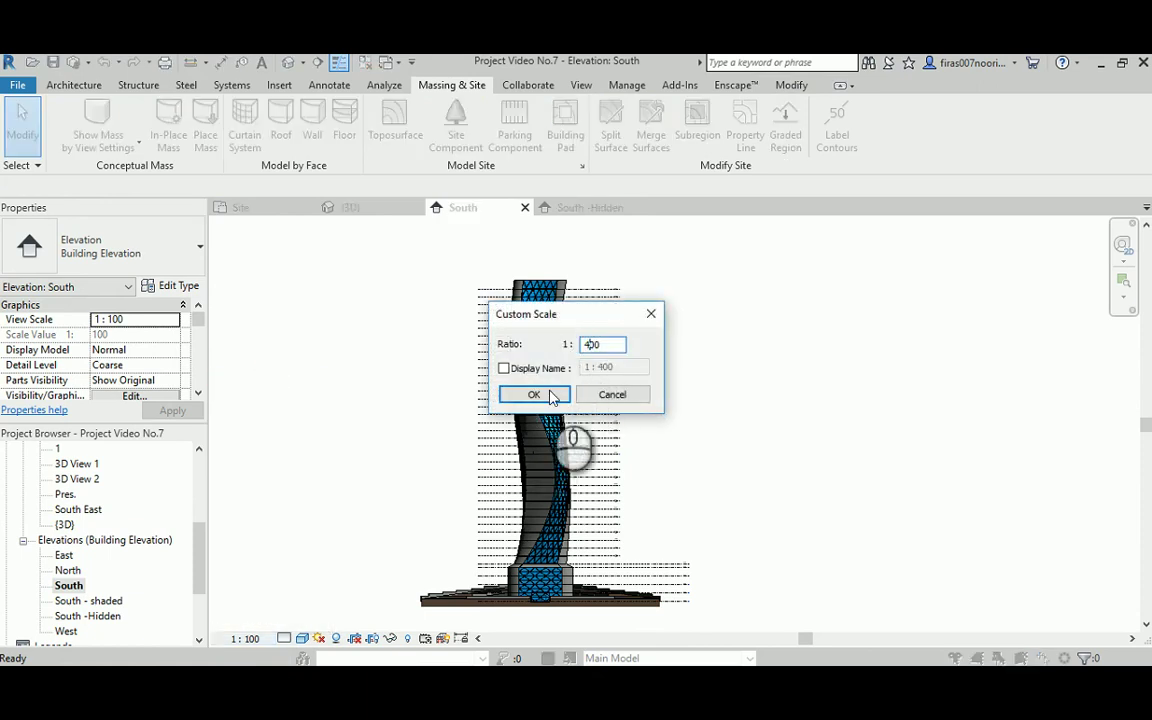
pyautogui.click(545, 394)
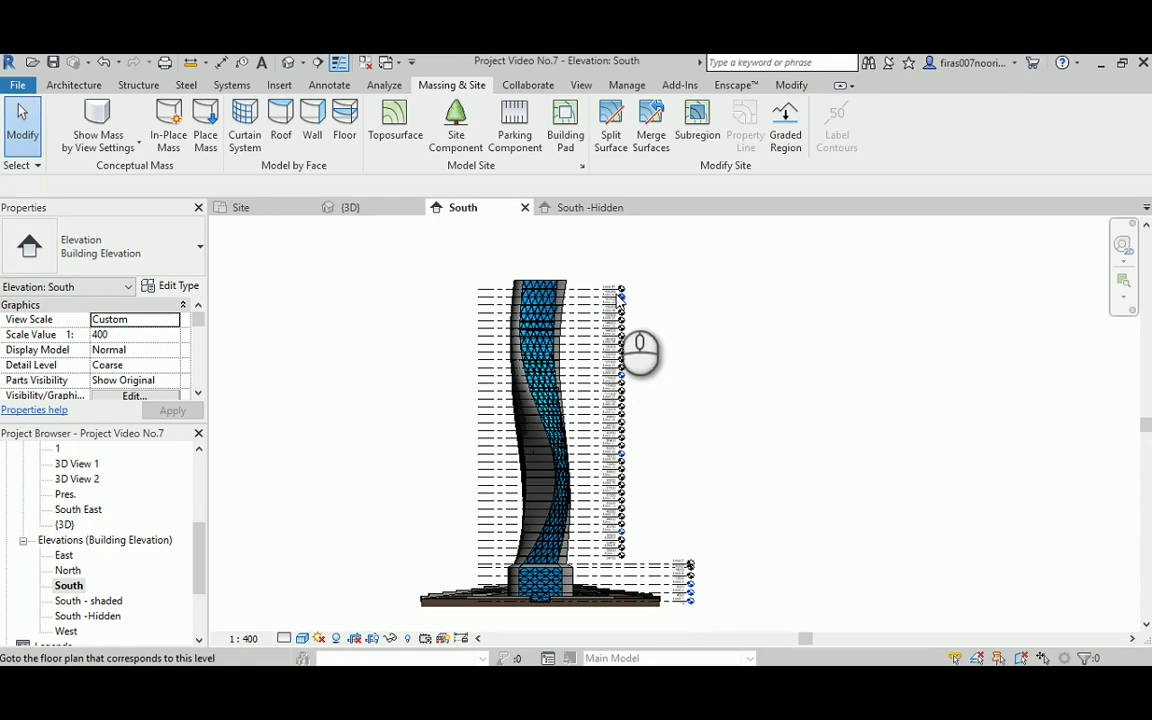
pyautogui.scroll(1, 592, 568)
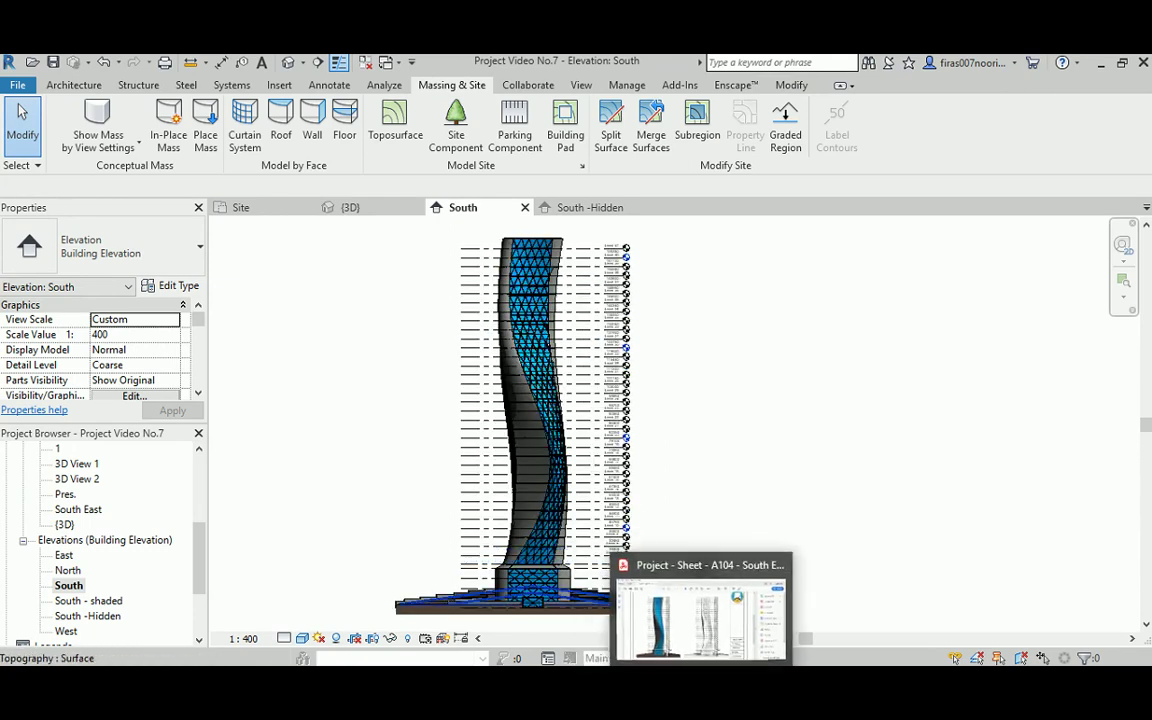
# Review sheet A104's PDF in Acrobat, glancing briefly at the Word assignment
pyautogui.click(707, 632)
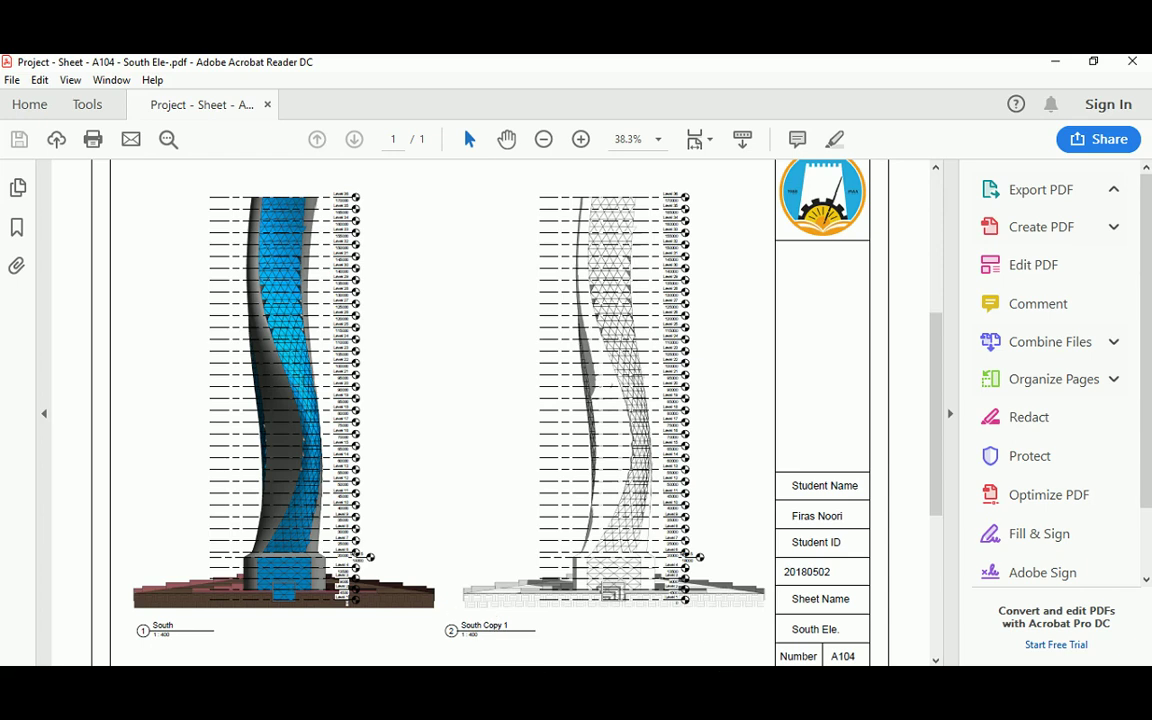
pyautogui.click(668, 688)
pyautogui.click(694, 681)
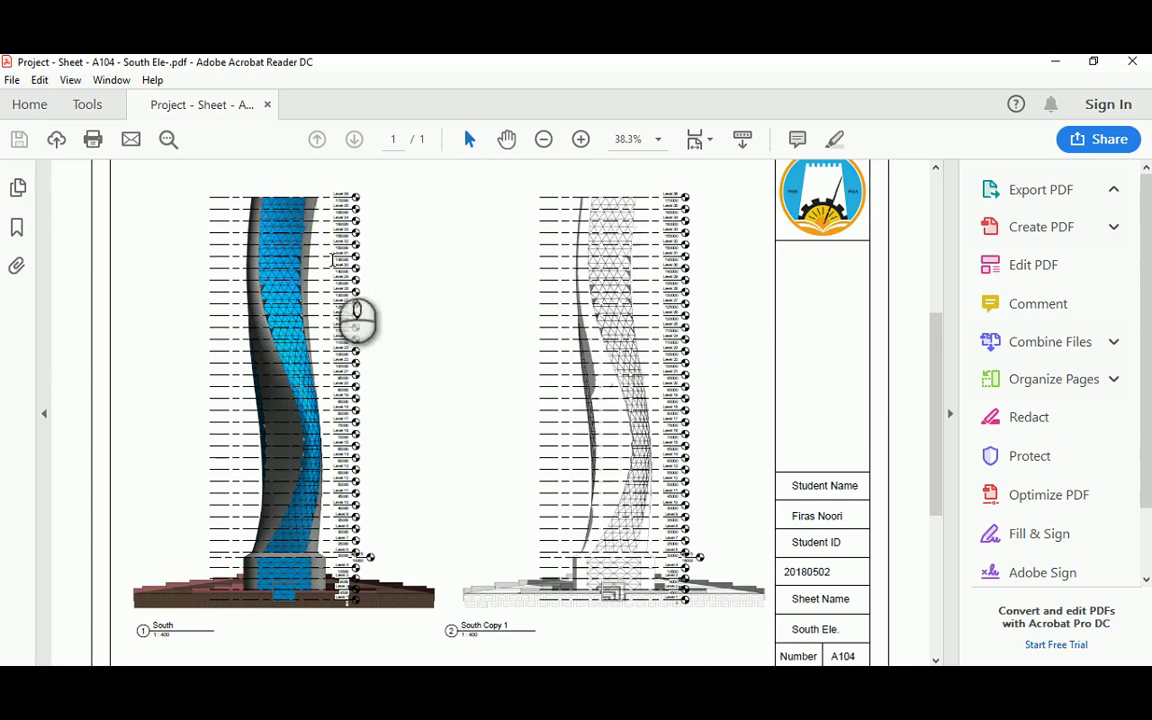